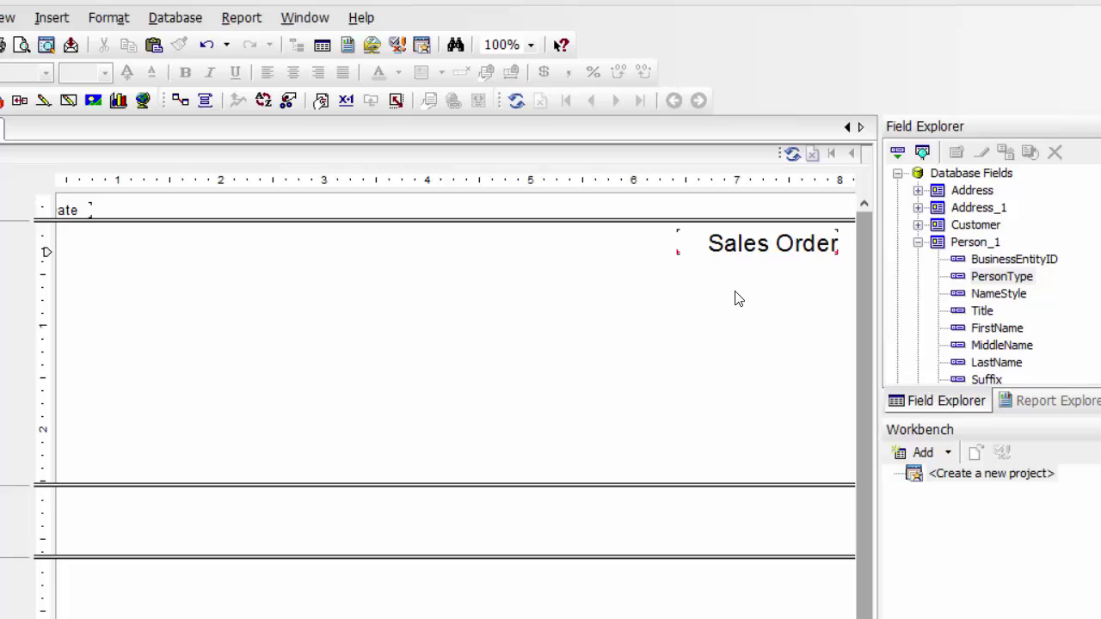
Select the Sales Order title, then collapse Person_1 and expand SalesOrderHeader in Field Explorer.
click(741, 245)
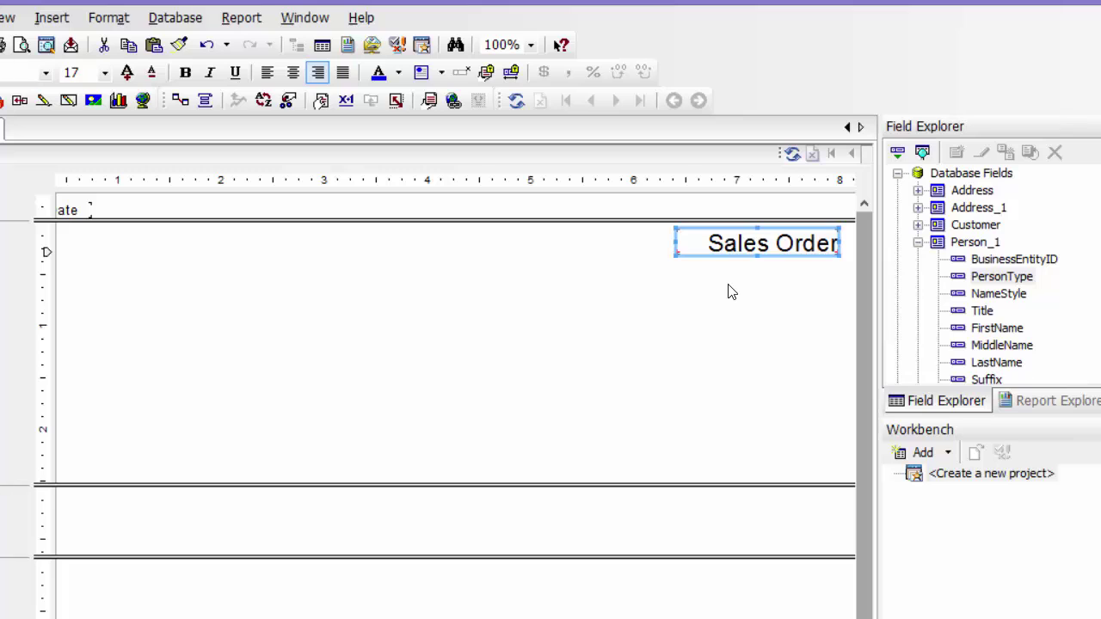
click(918, 242)
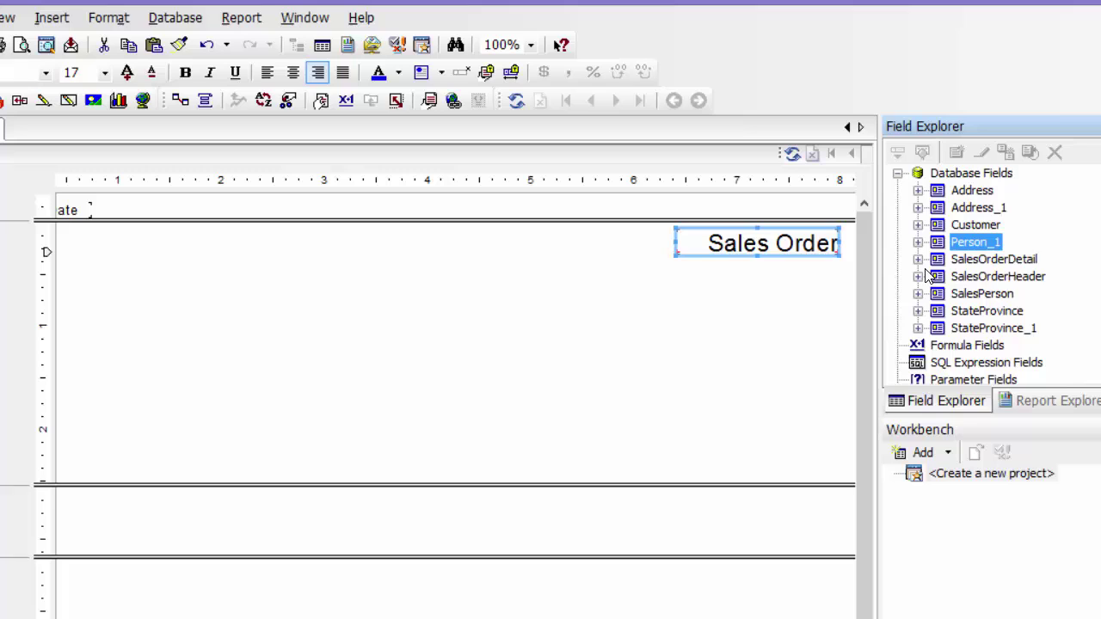
click(918, 276)
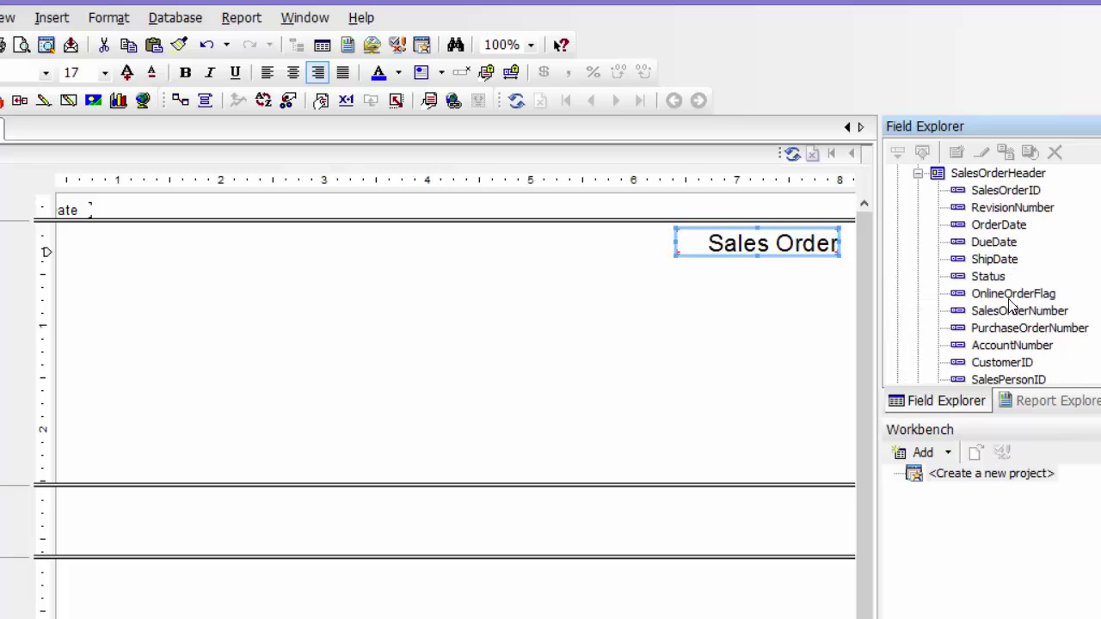
Place SalesOrderNumber under the Sales Order title, right-aligned, with the font raised to 11 points.
drag(1015, 317, 659, 272)
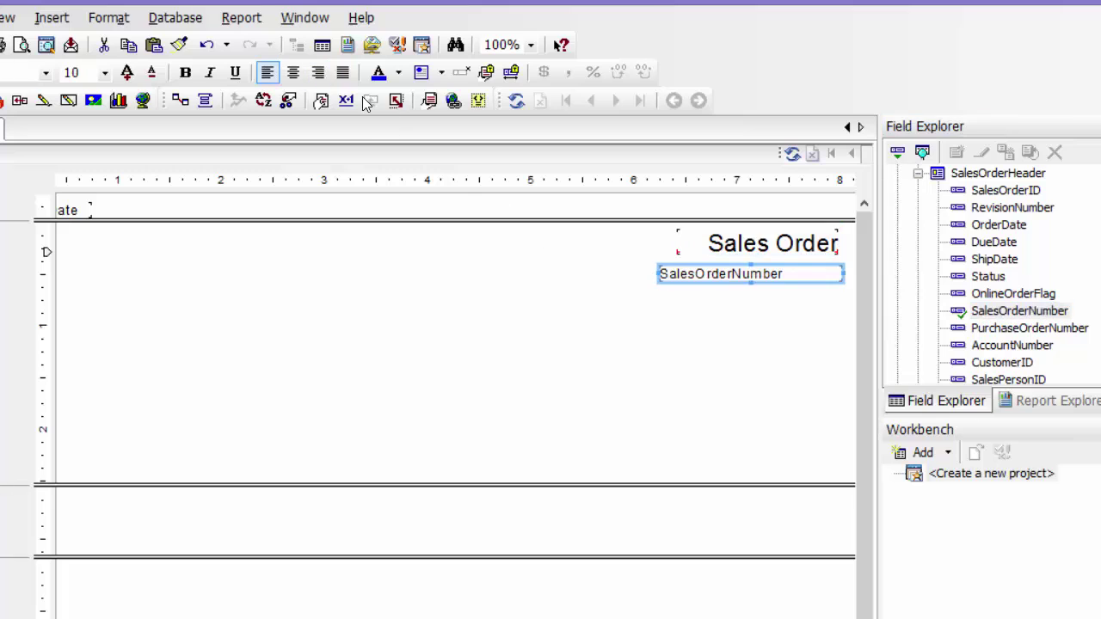
click(317, 73)
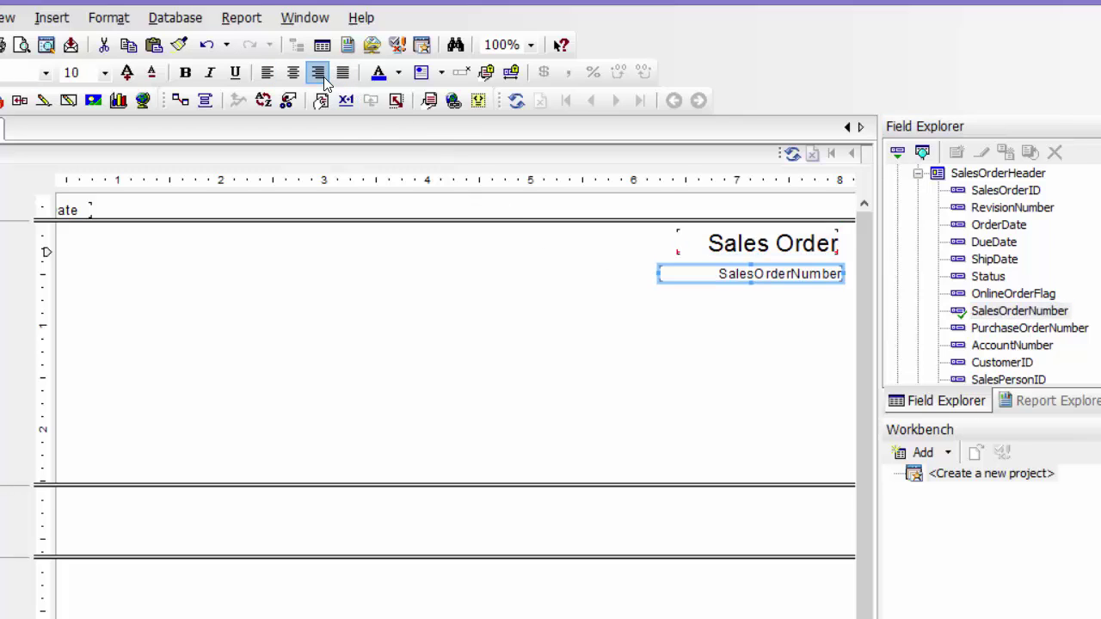
click(128, 72)
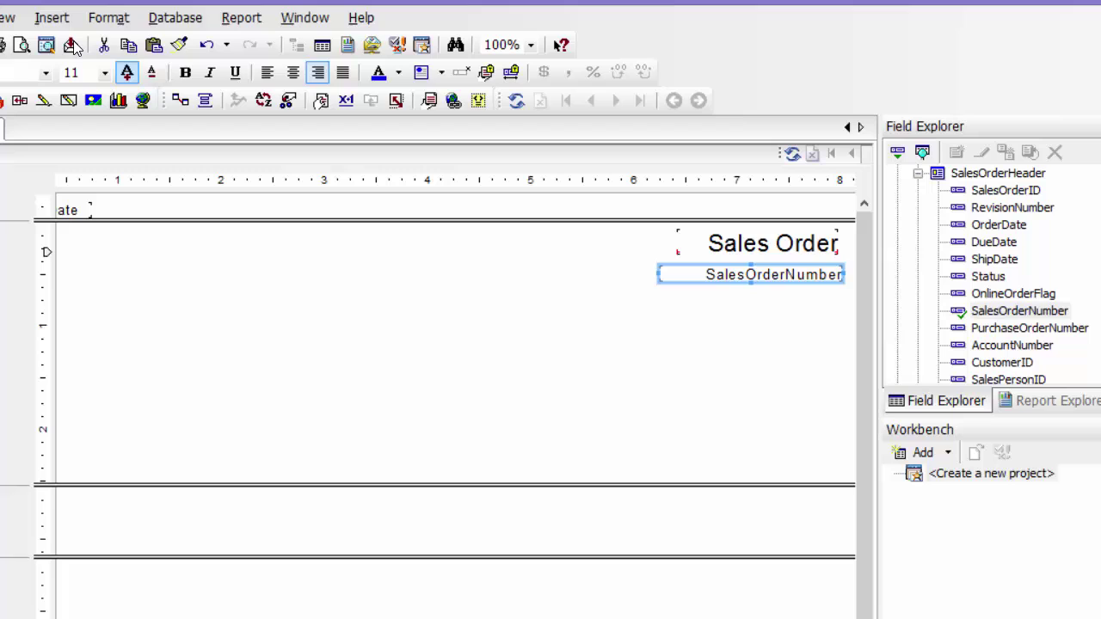
click(752, 365)
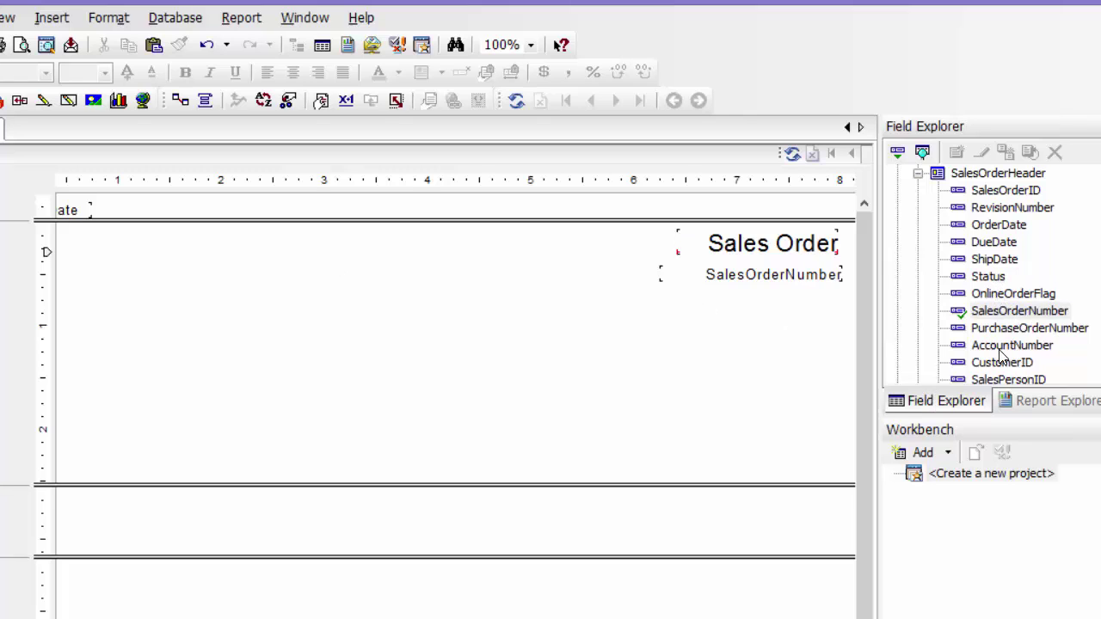
Insert a left-side text object holding Person_1's {FirstName} {LastName} and widen it slightly.
click(918, 173)
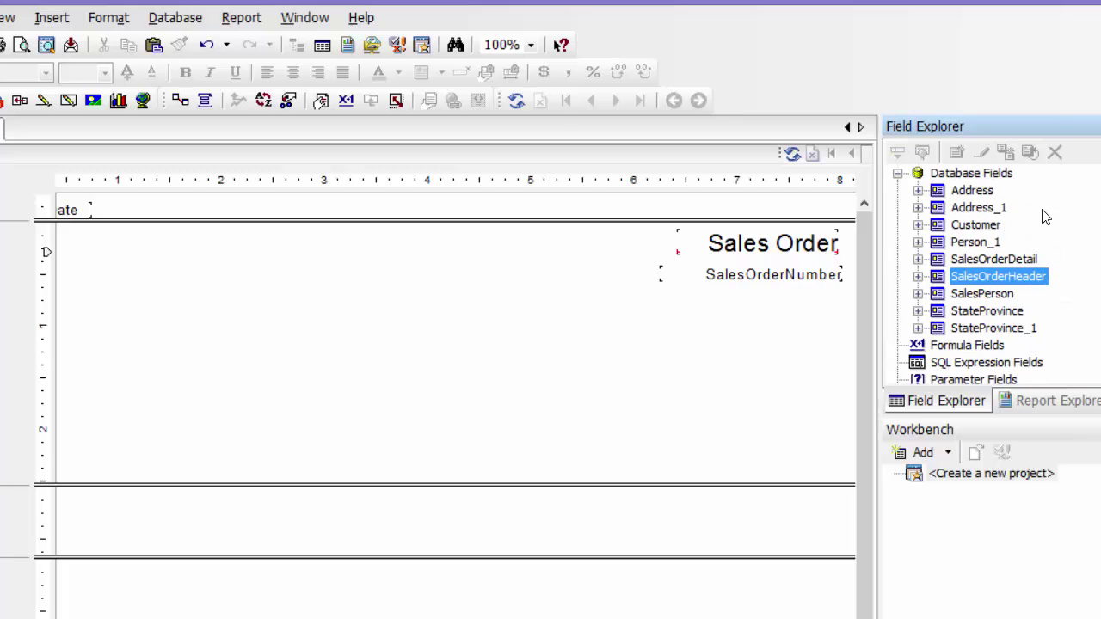
click(919, 242)
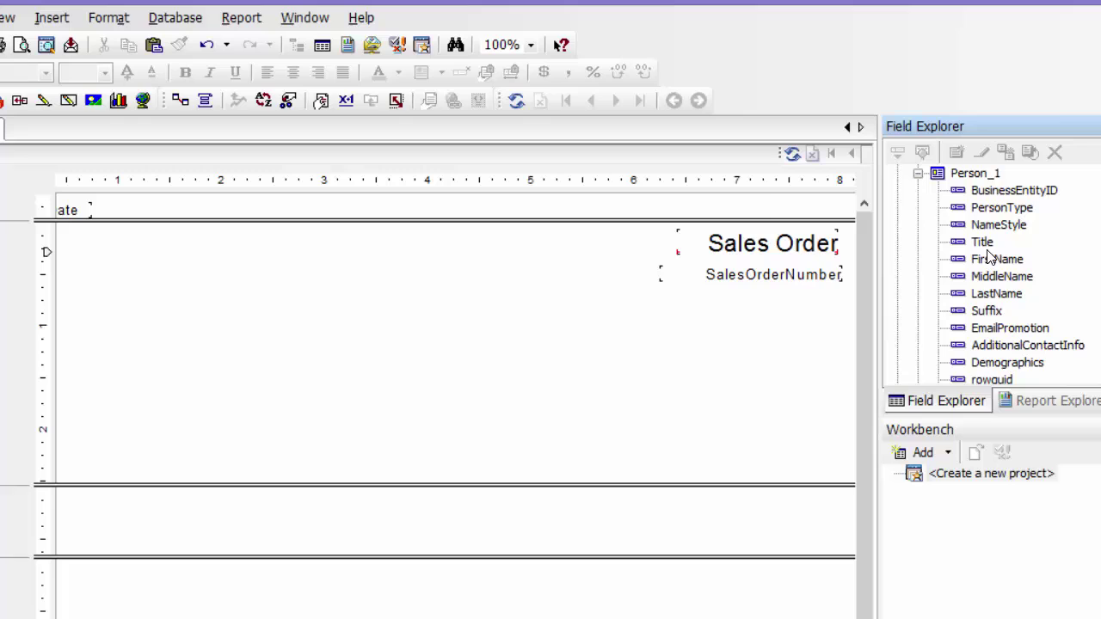
click(989, 257)
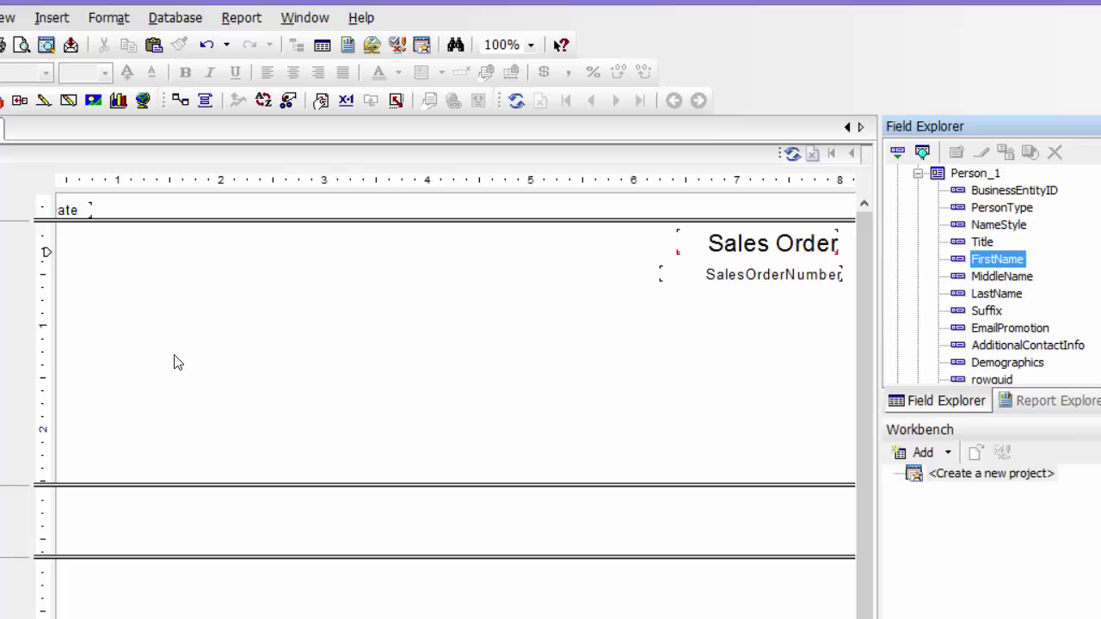
right_click(116, 275)
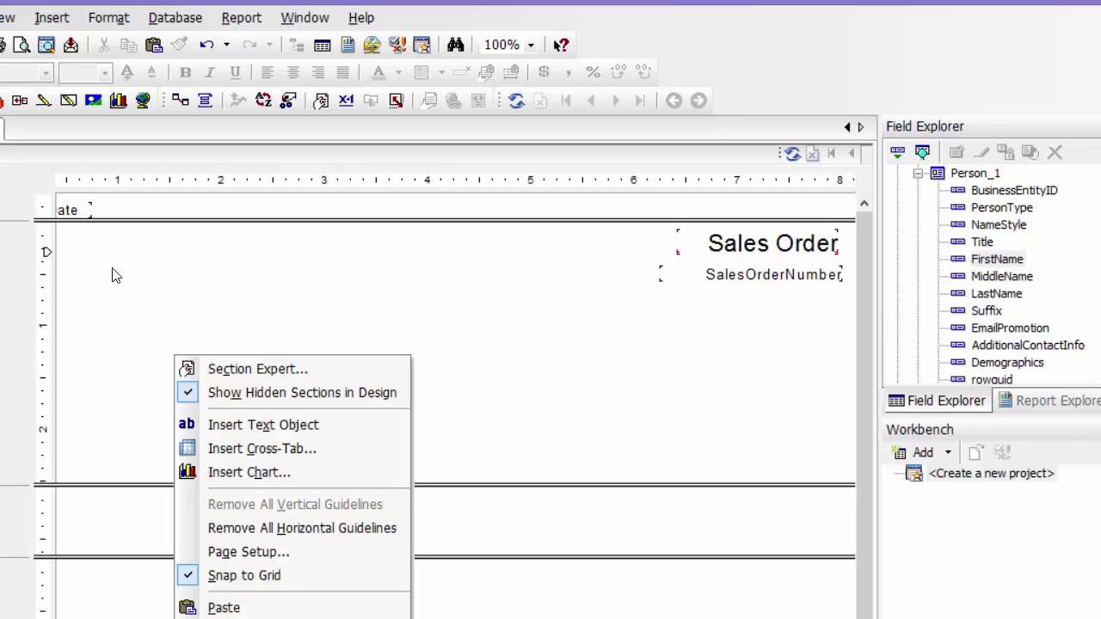
click(267, 422)
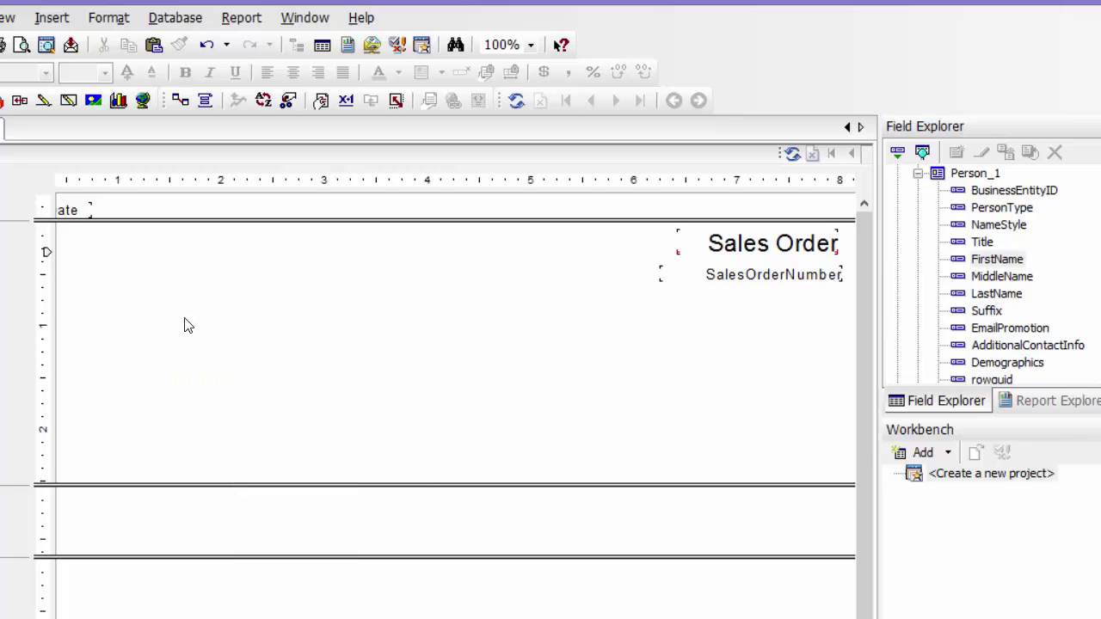
click(118, 304)
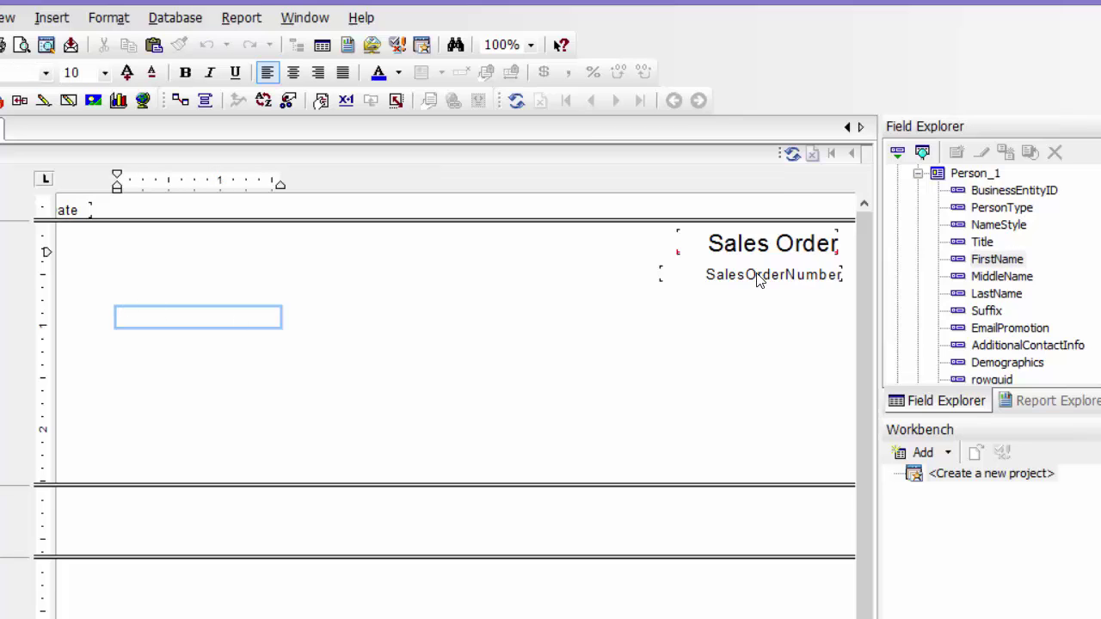
drag(759, 280, 180, 317)
drag(998, 294, 214, 317)
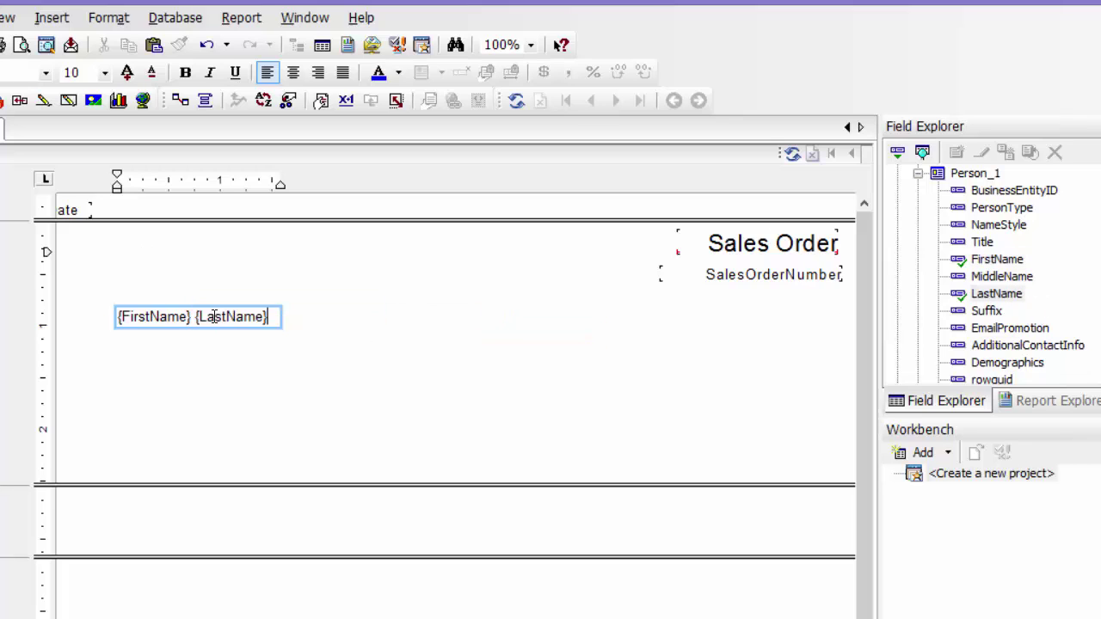
click(249, 363)
click(272, 320)
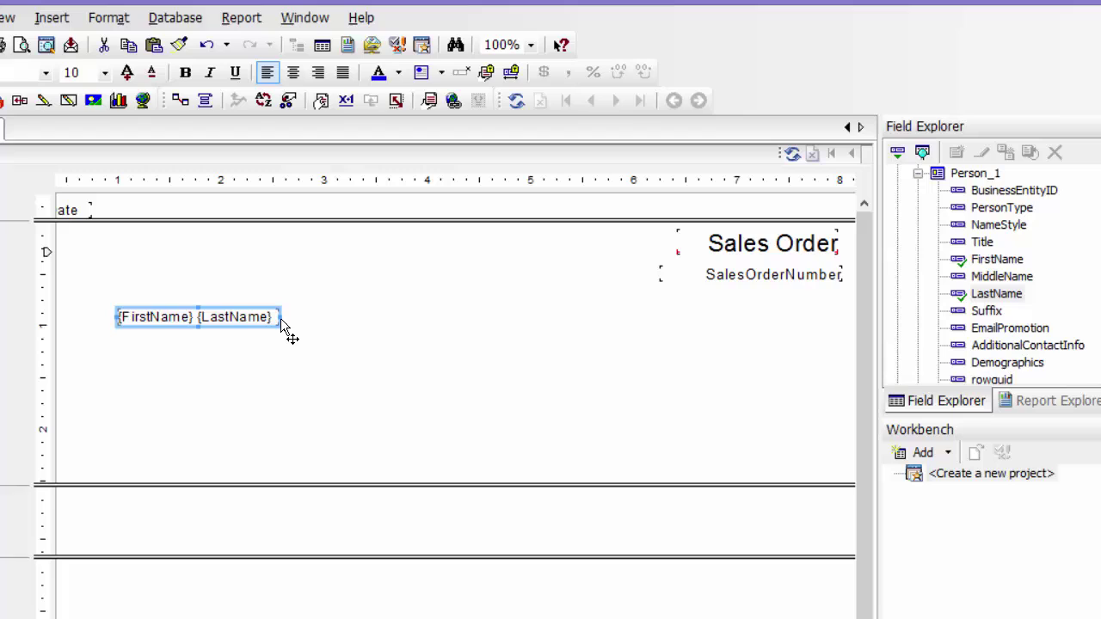
drag(280, 317, 308, 316)
Place the Address table's AddressLine1 below the name and widen it slightly.
click(918, 173)
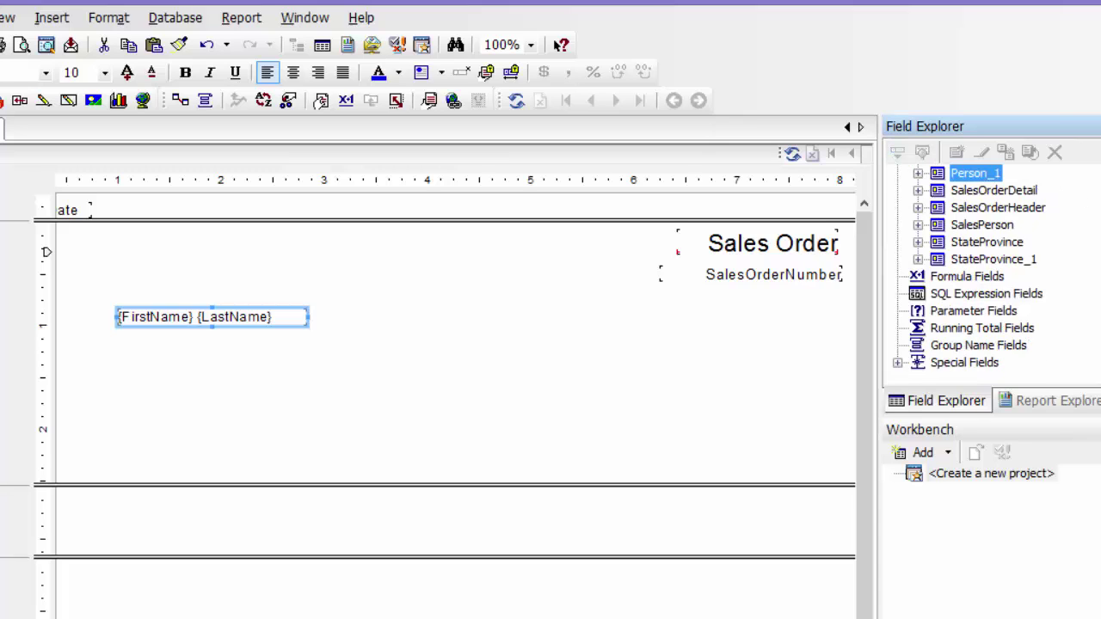
scroll(984, 258, up, 2)
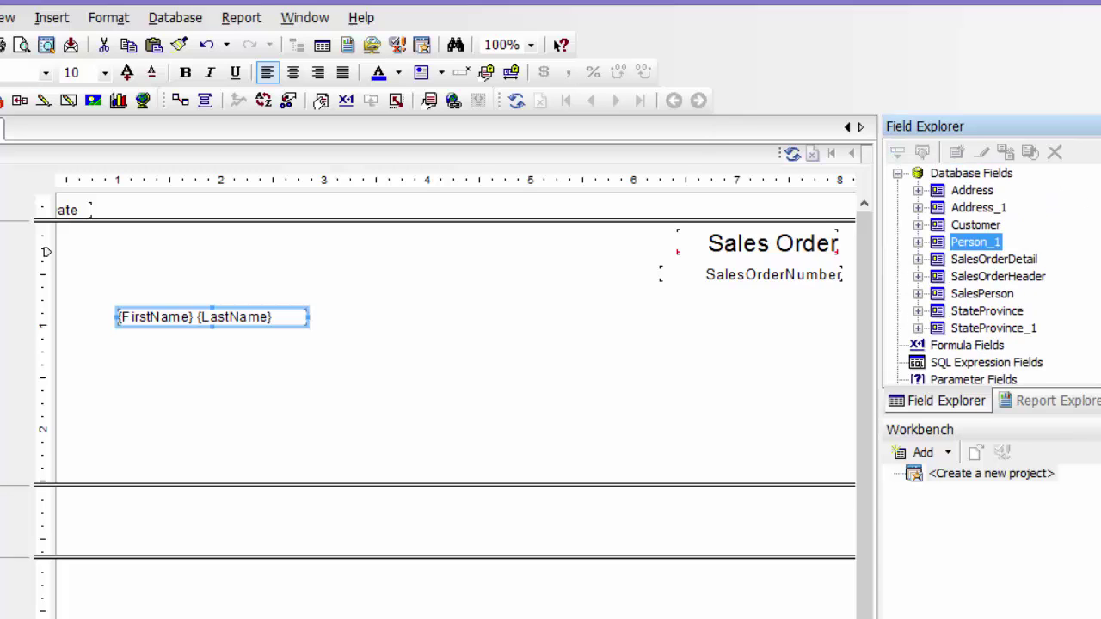
click(918, 190)
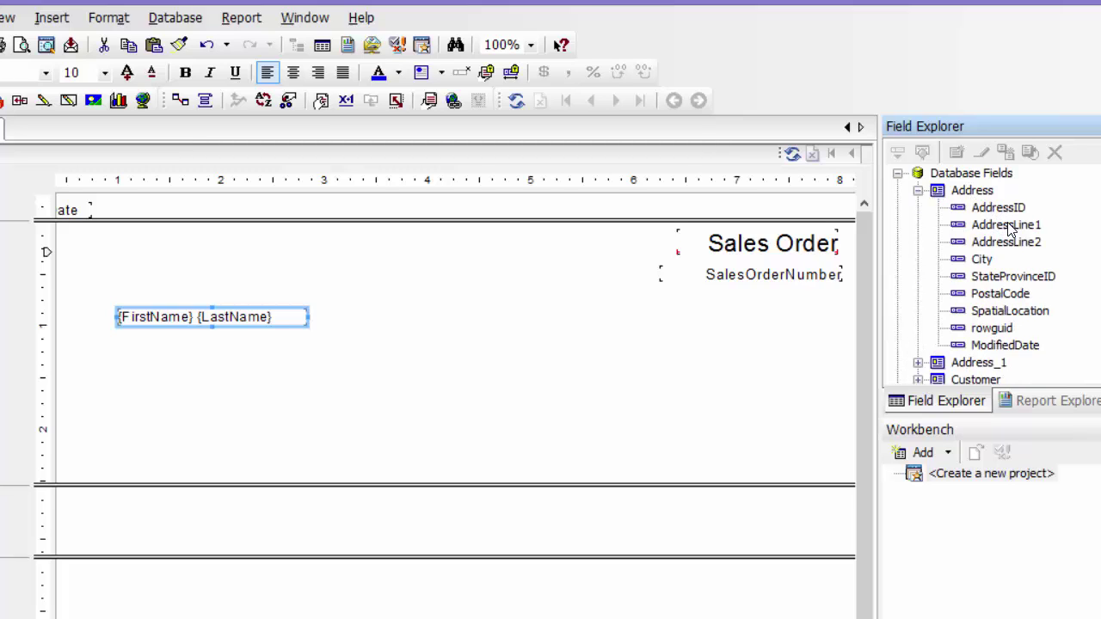
drag(1009, 226, 124, 340)
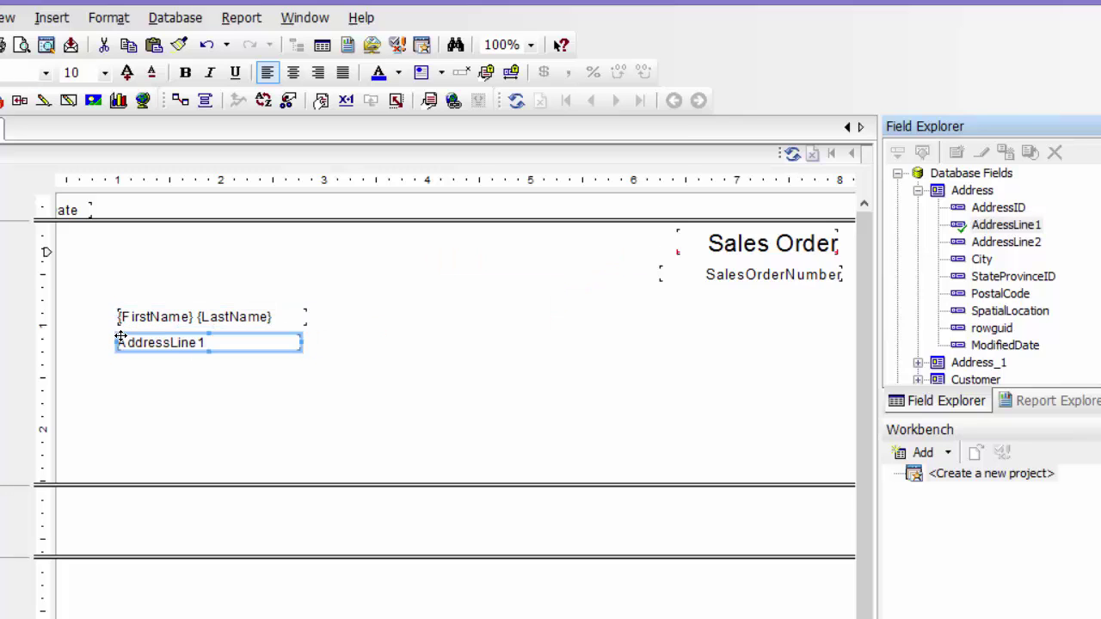
click(258, 346)
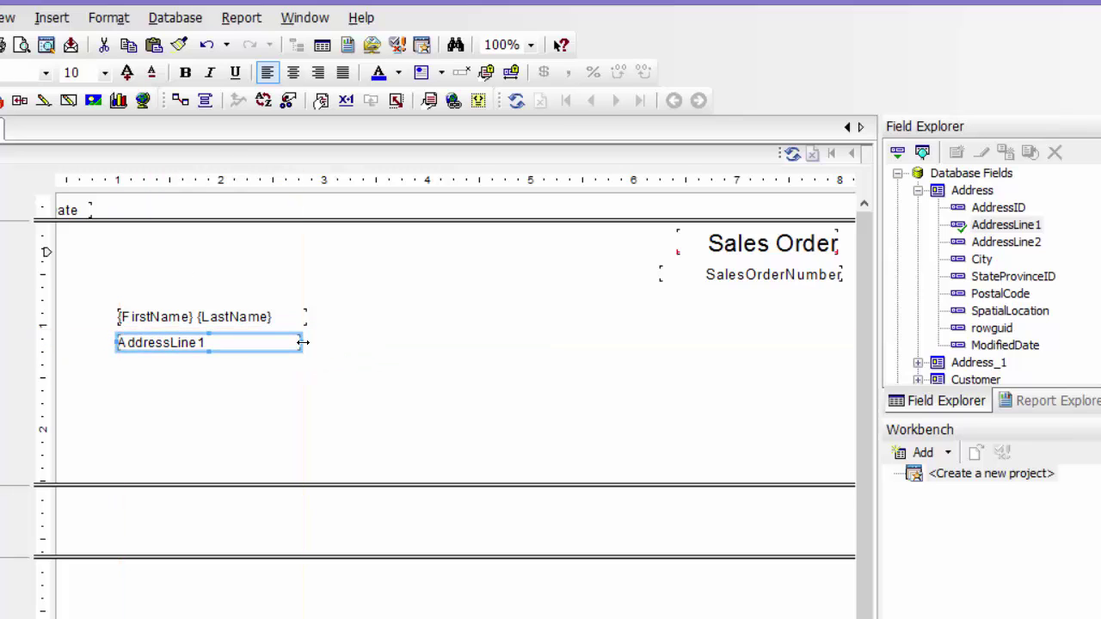
drag(303, 342, 308, 341)
Add a widened text object combining City, StateProvinceCode and PostalCode below AddressLine1.
right_click(274, 406)
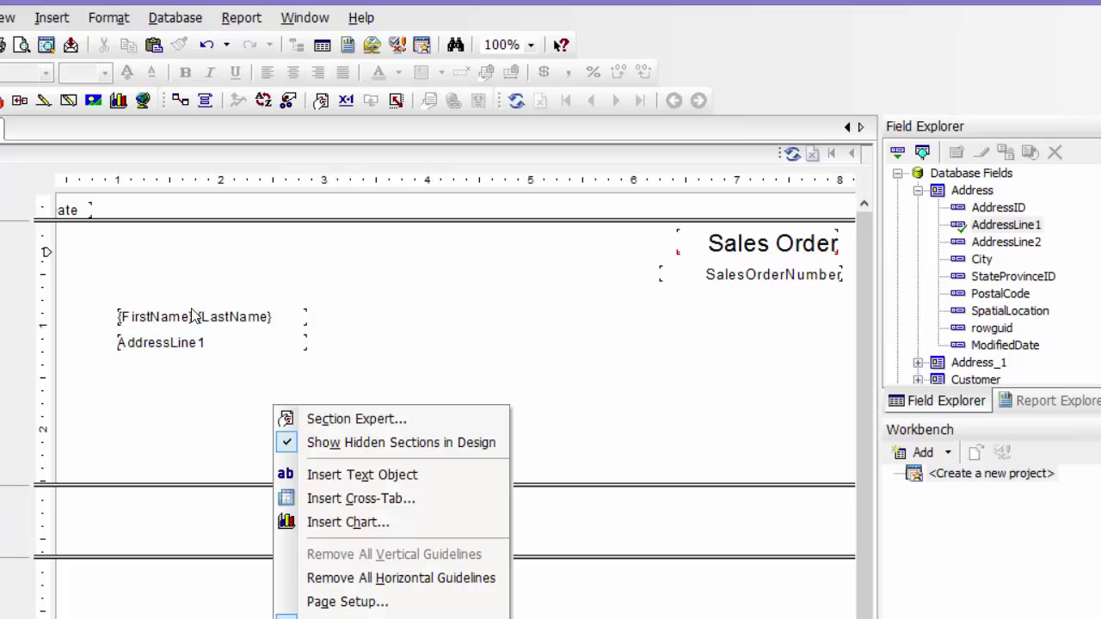
click(329, 475)
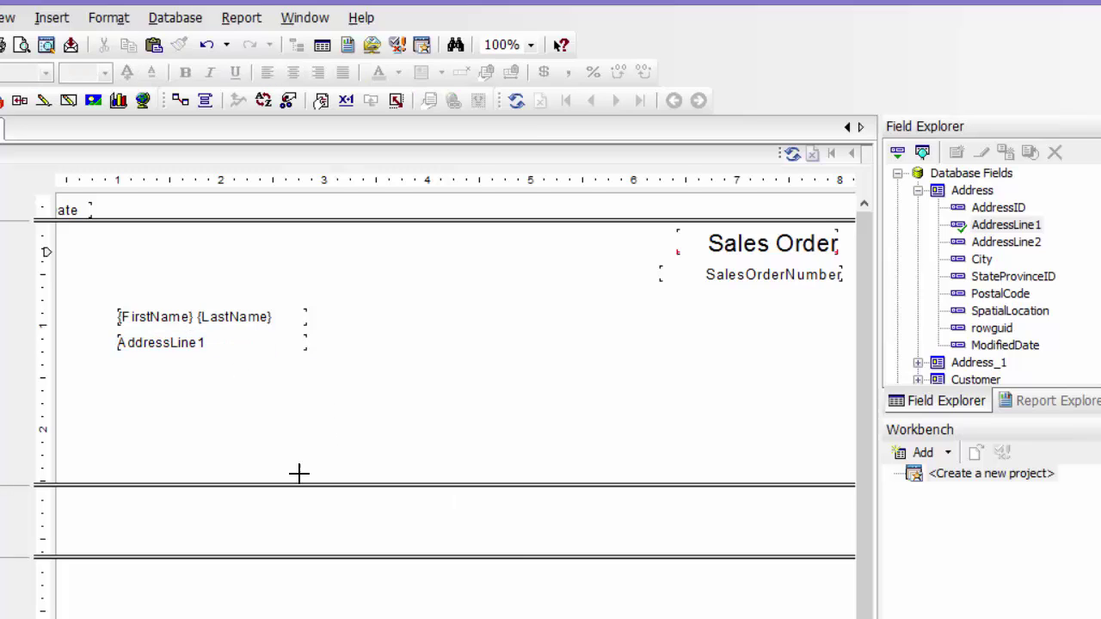
click(120, 352)
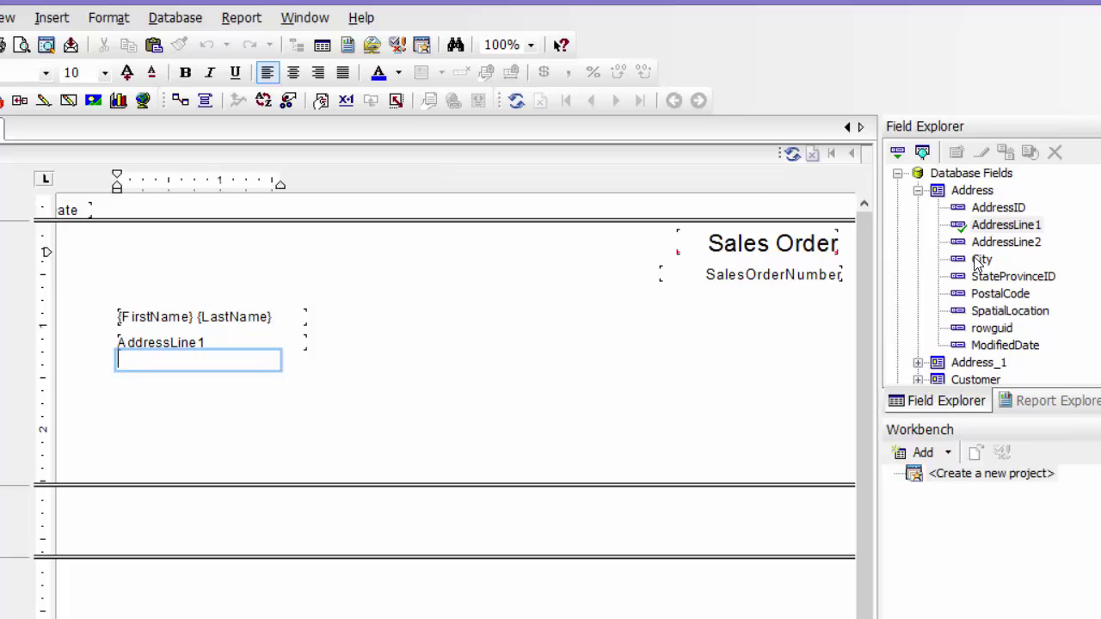
drag(981, 261, 164, 367)
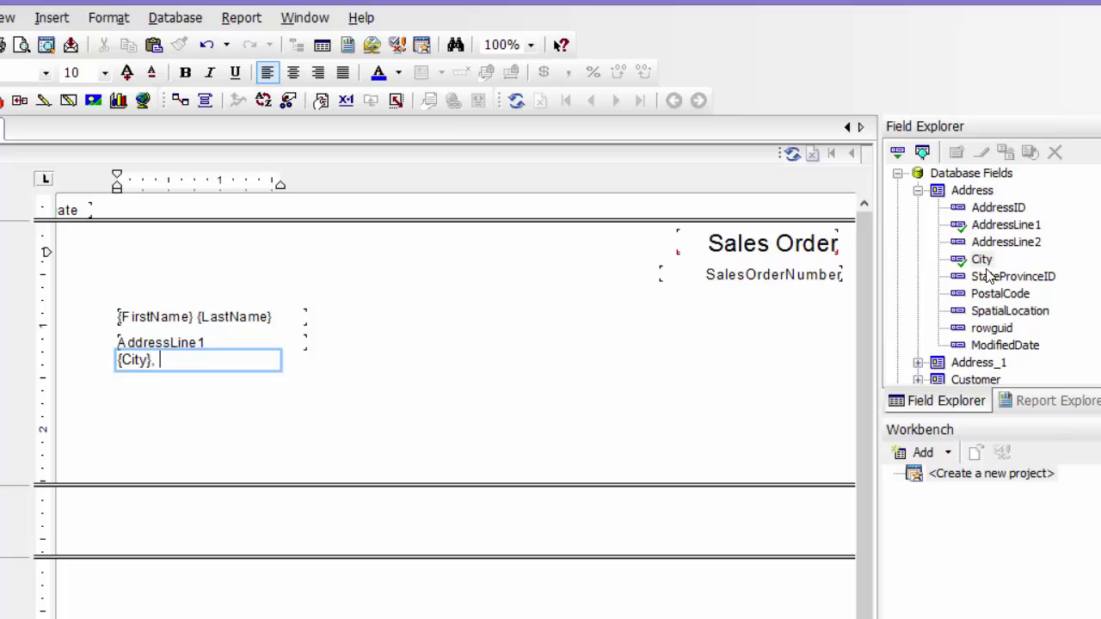
scroll(972, 275, down, 4)
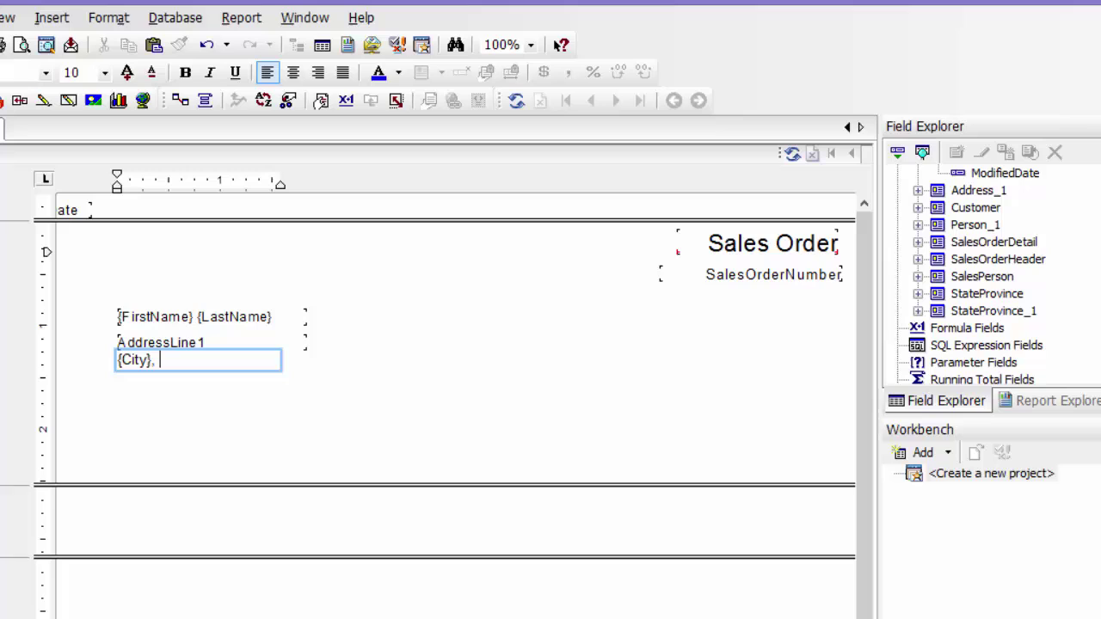
click(918, 293)
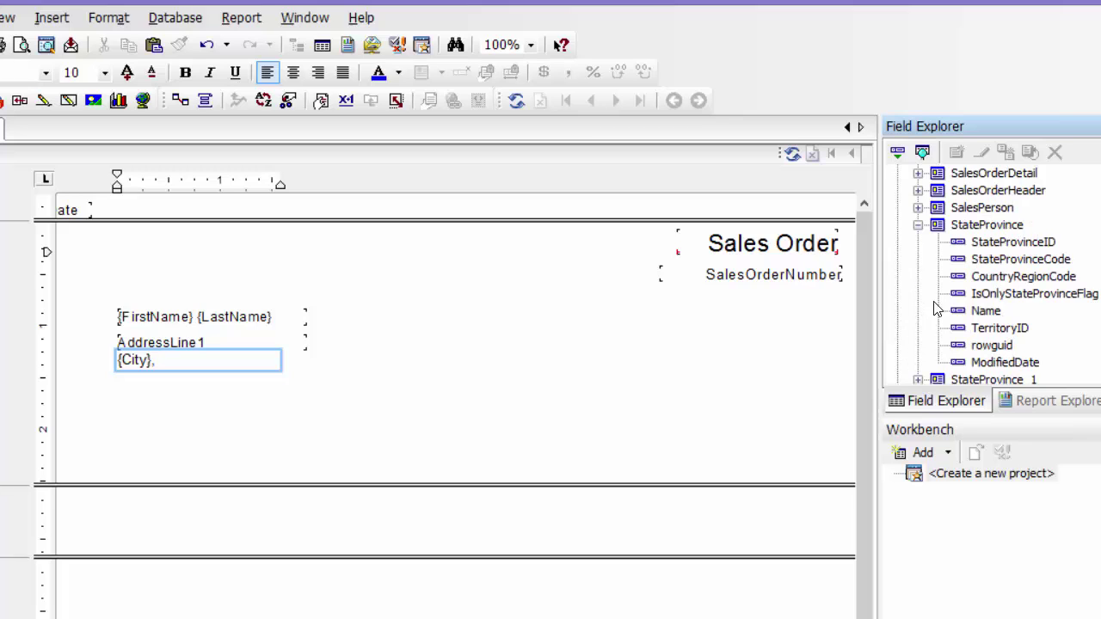
click(1015, 261)
drag(777, 196, 175, 370)
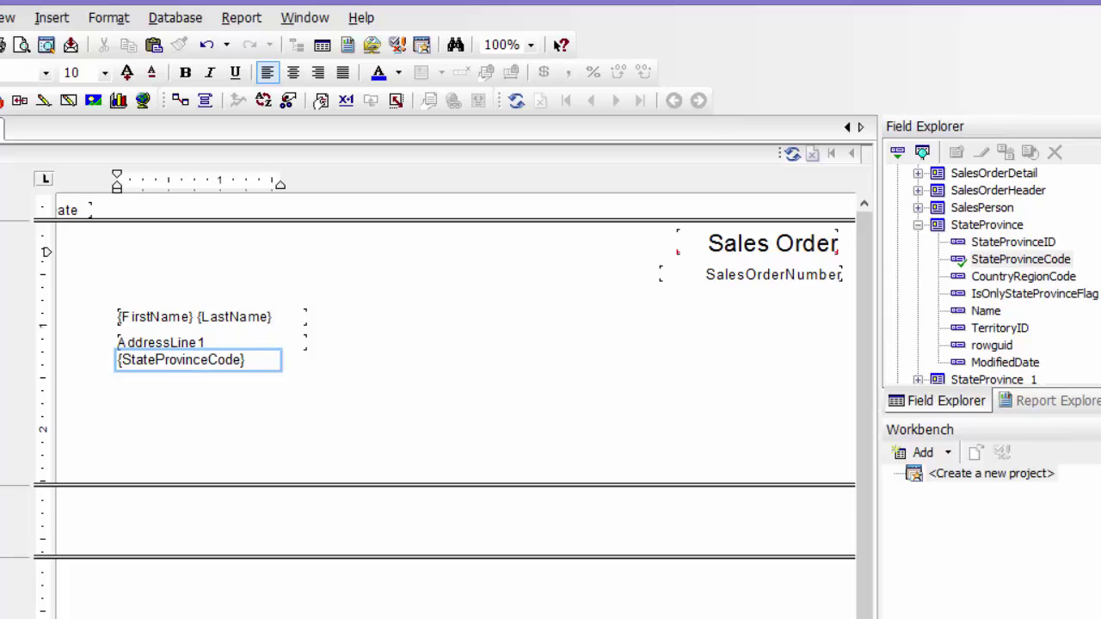
scroll(978, 275, up, 4)
drag(985, 242, 259, 369)
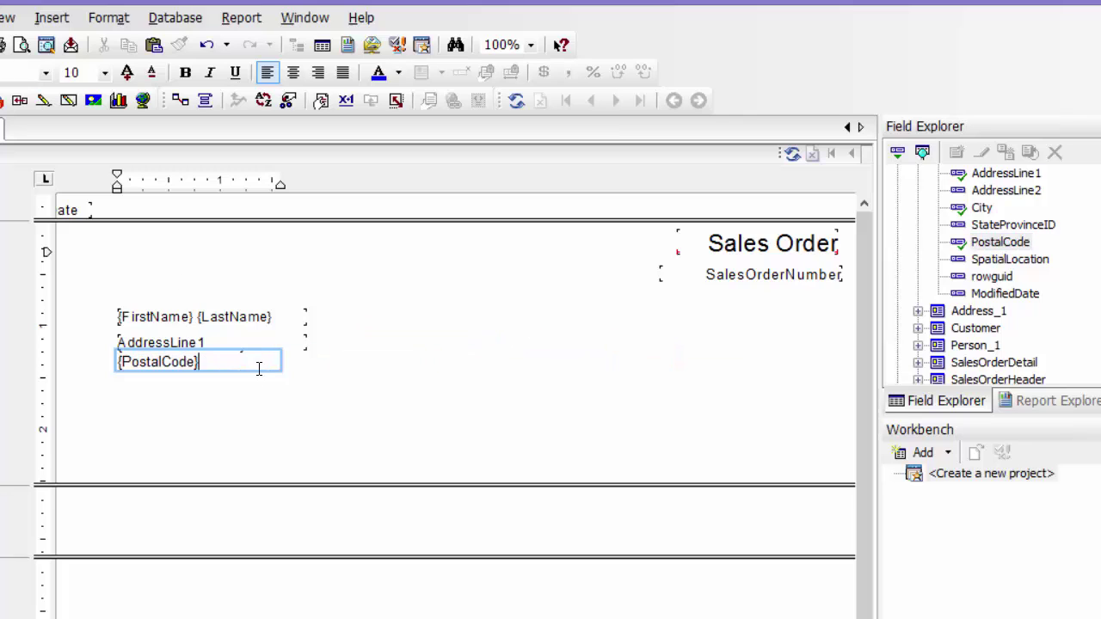
key(ctrl+z)
click(258, 369)
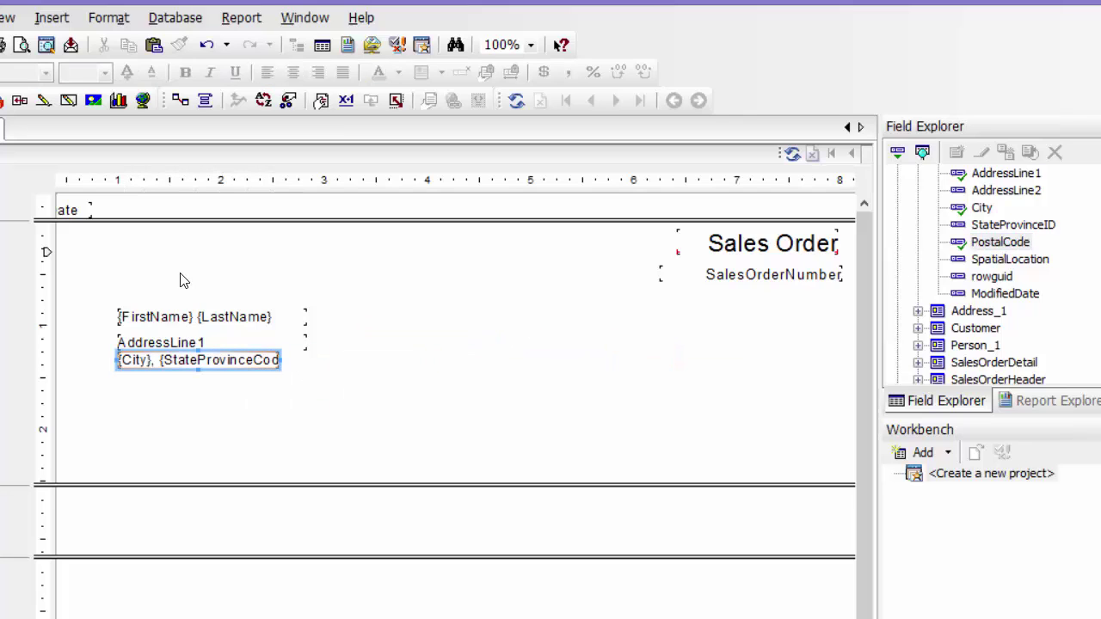
drag(281, 359, 318, 361)
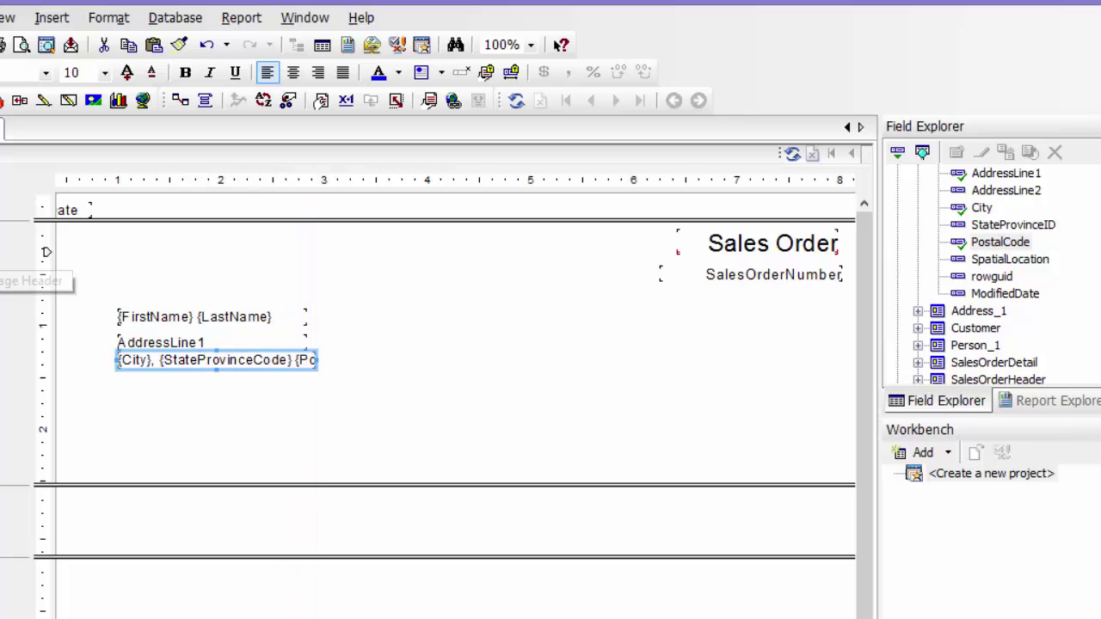
Preview the report with F5 and move the street and city lines up to tighten spacing.
key(F5)
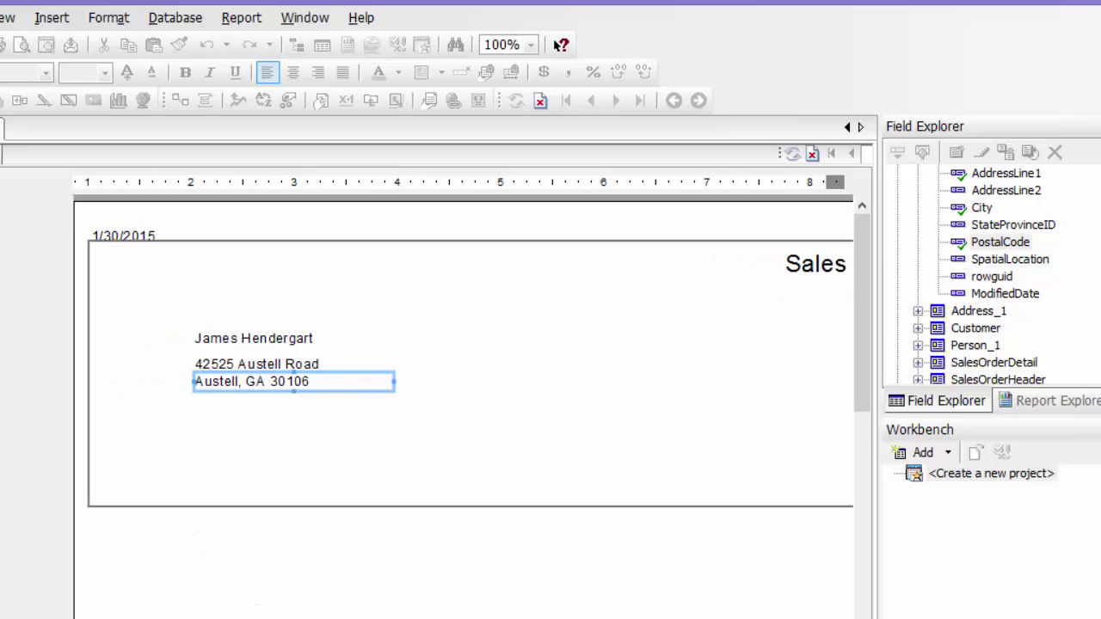
right_click(532, 416)
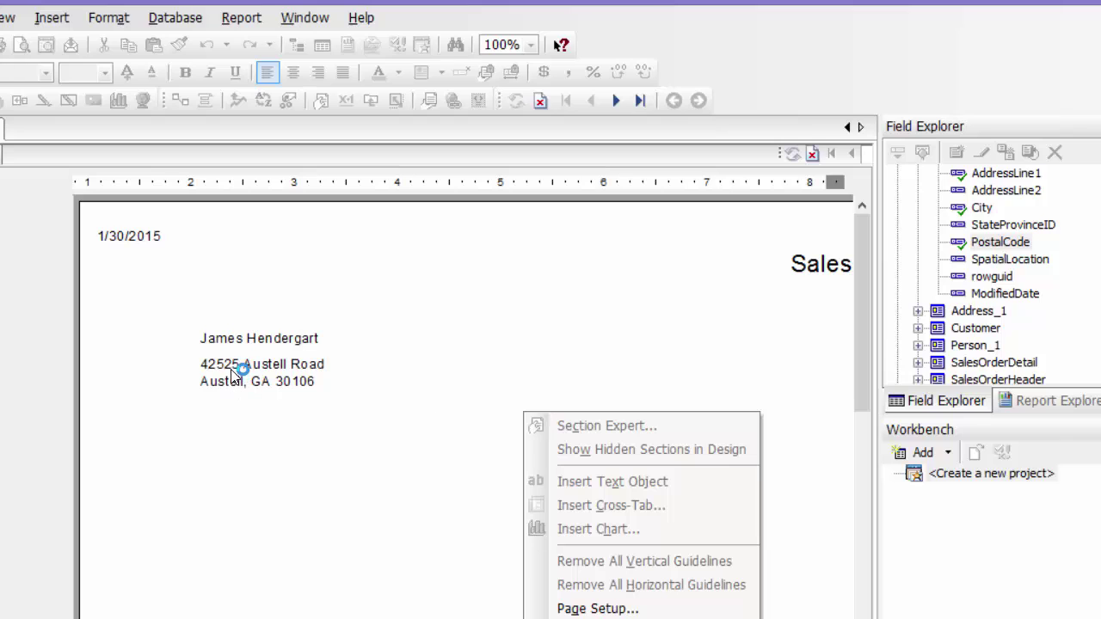
click(320, 489)
click(270, 364)
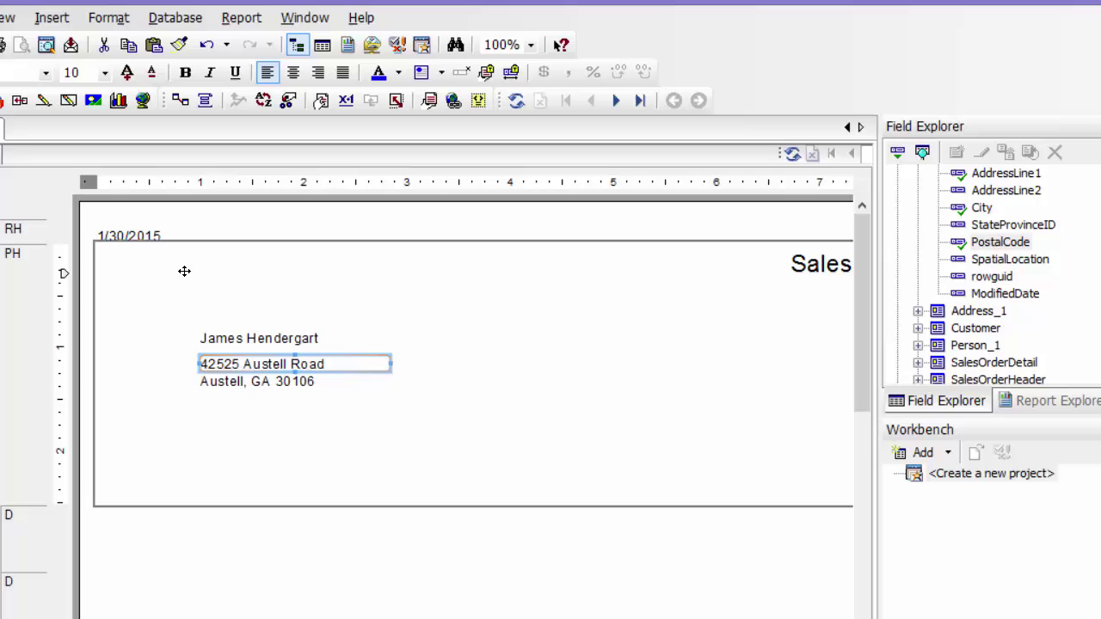
drag(270, 363, 266, 354)
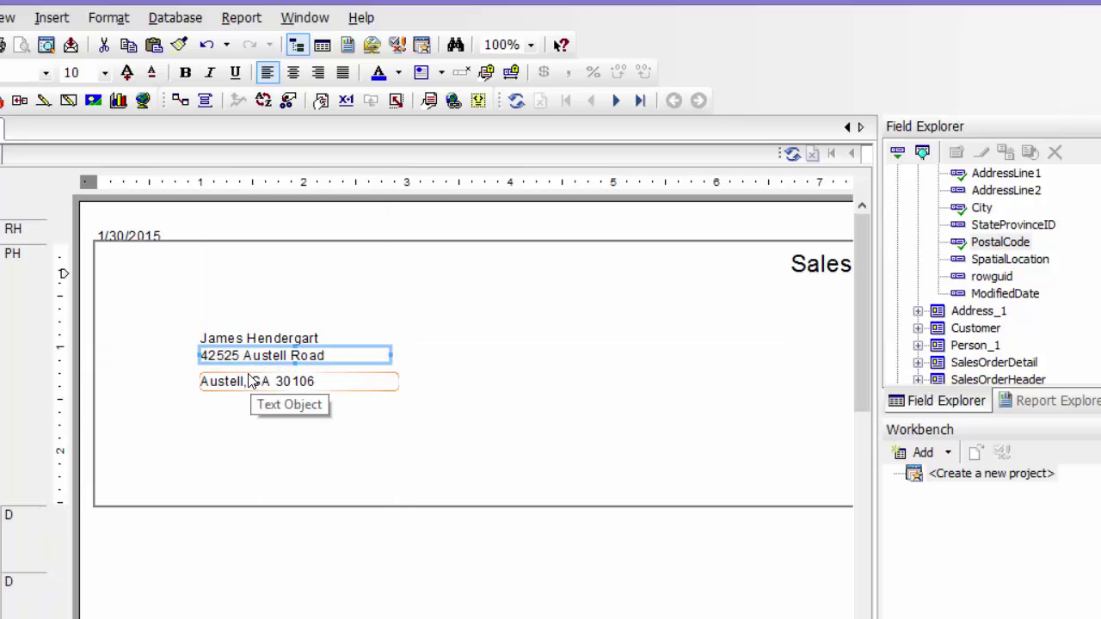
drag(266, 381, 270, 373)
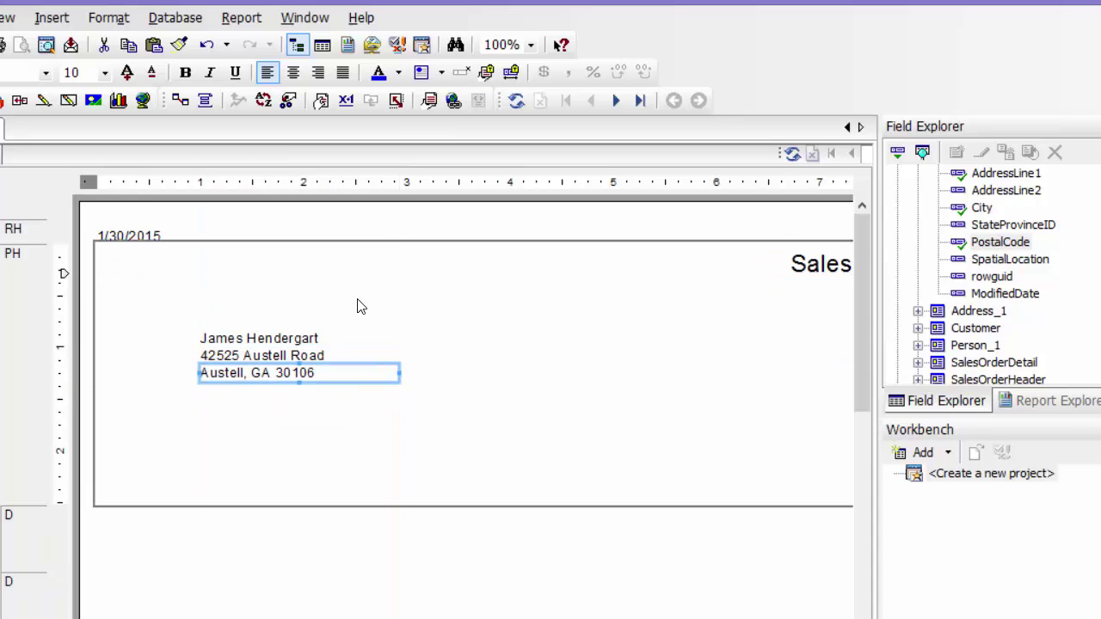
Add a 'Bill To:' text label above the customer name.
right_click(250, 299)
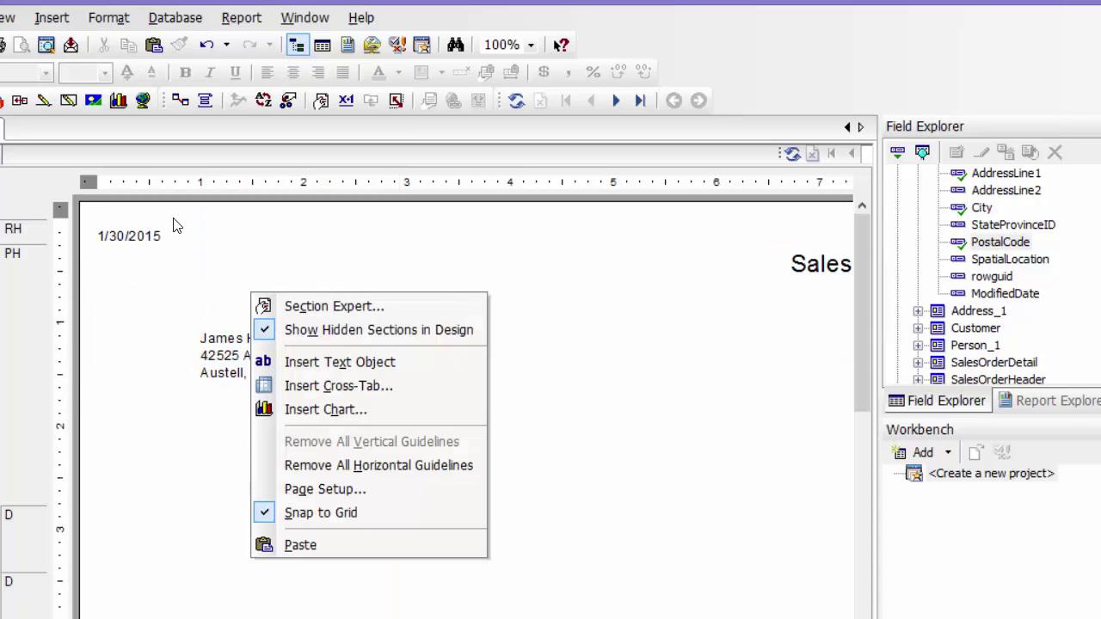
click(291, 360)
click(204, 299)
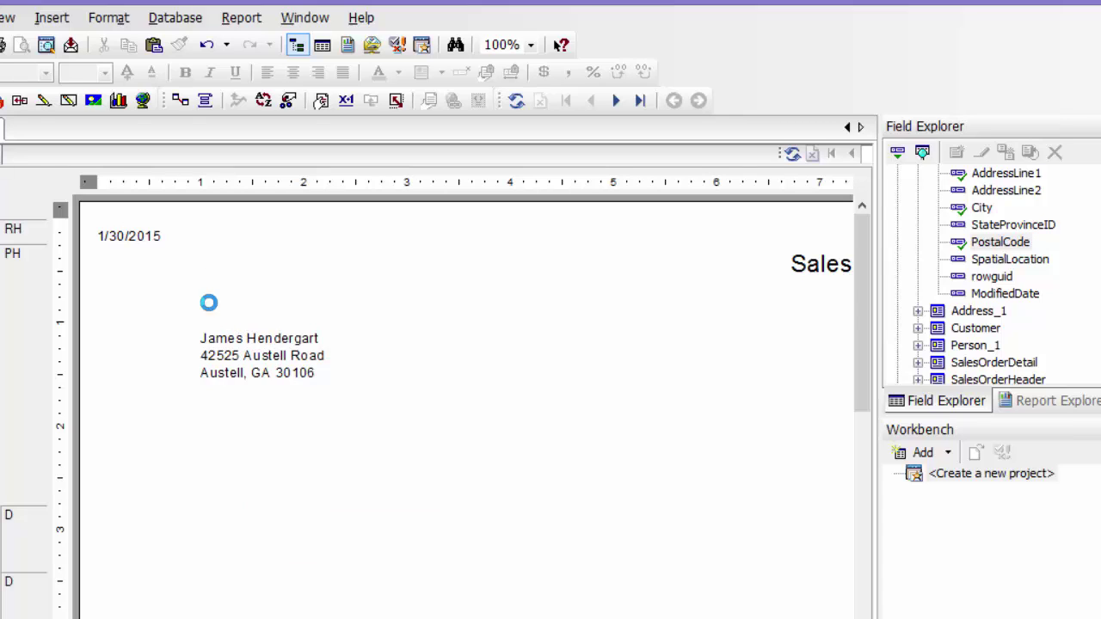
text(E)
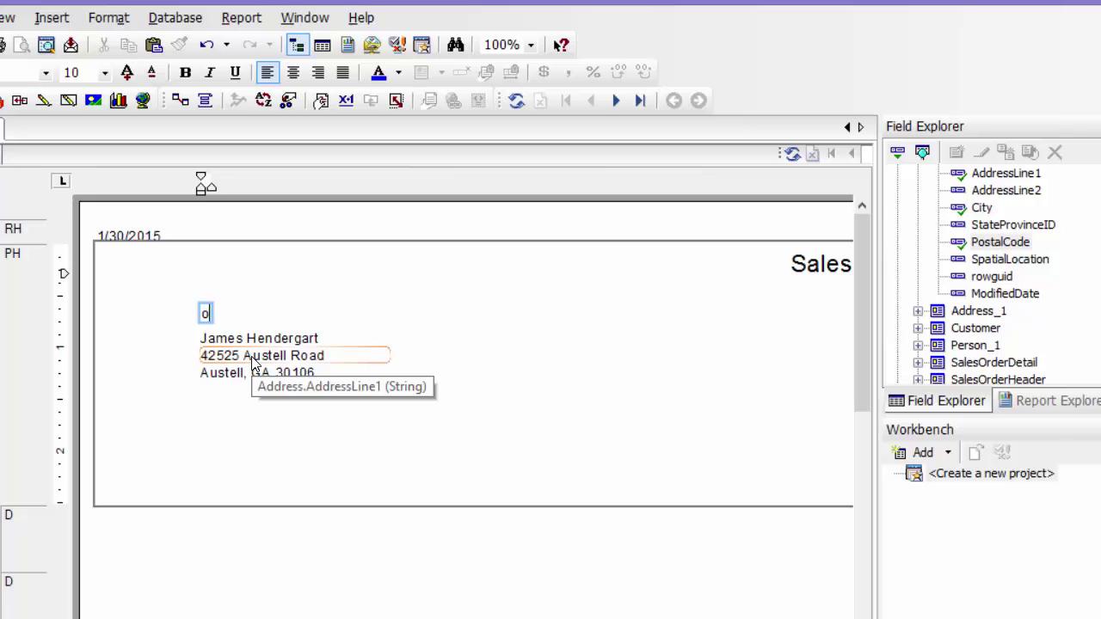
click(246, 422)
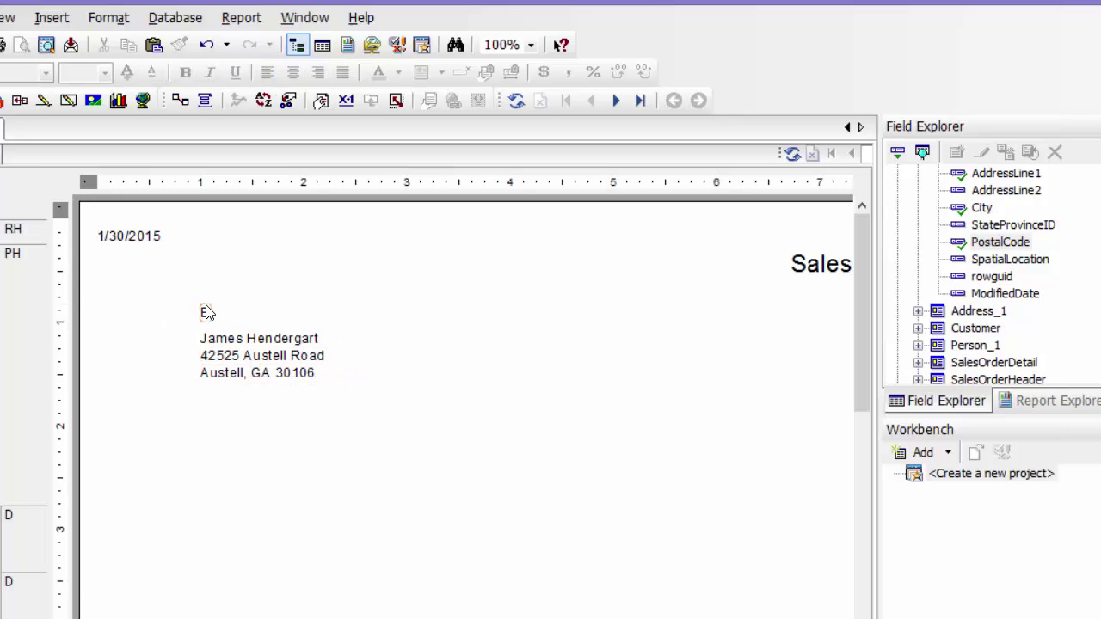
click(207, 312)
double_click(206, 311)
text(Bill To:)
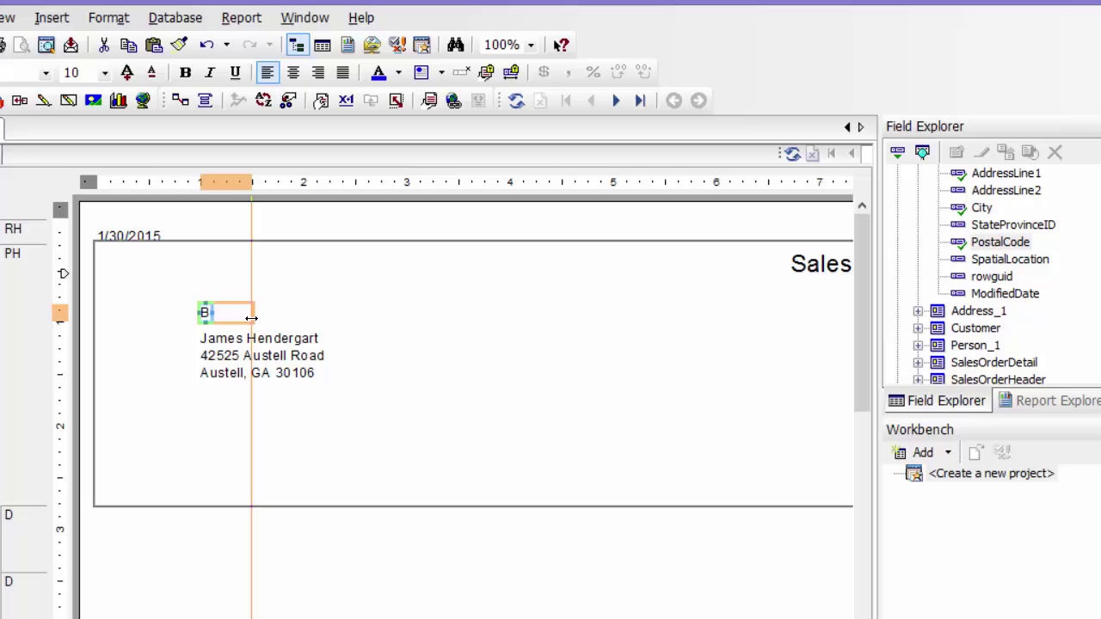
key(Escape)
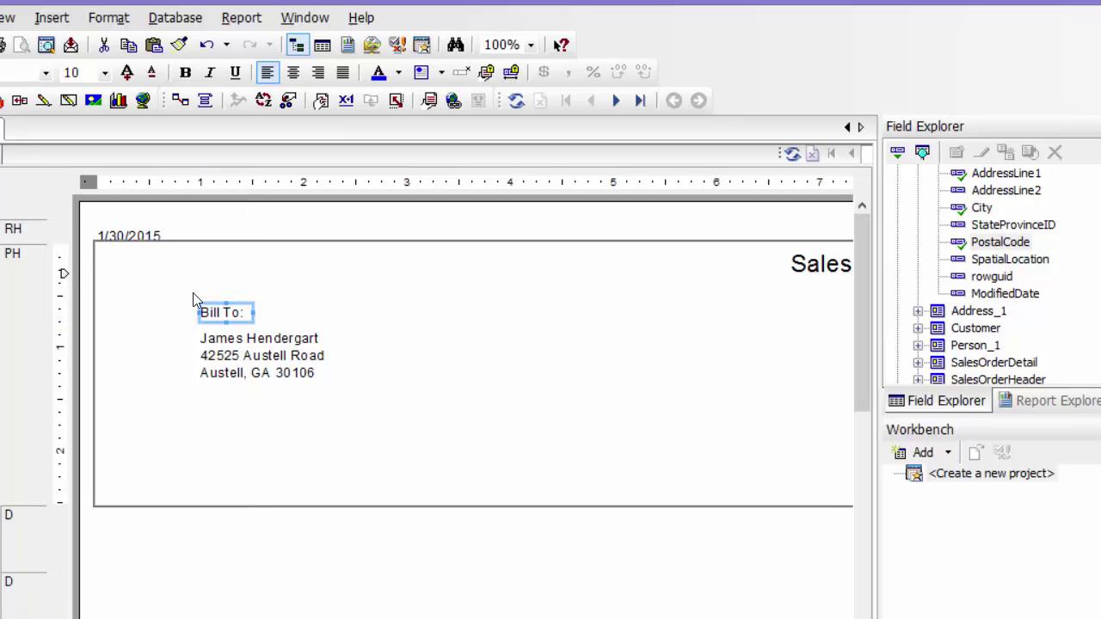
Return to design view and collapse the Address, StateProvince and Person_1 field lists.
key(ctrl+Tab)
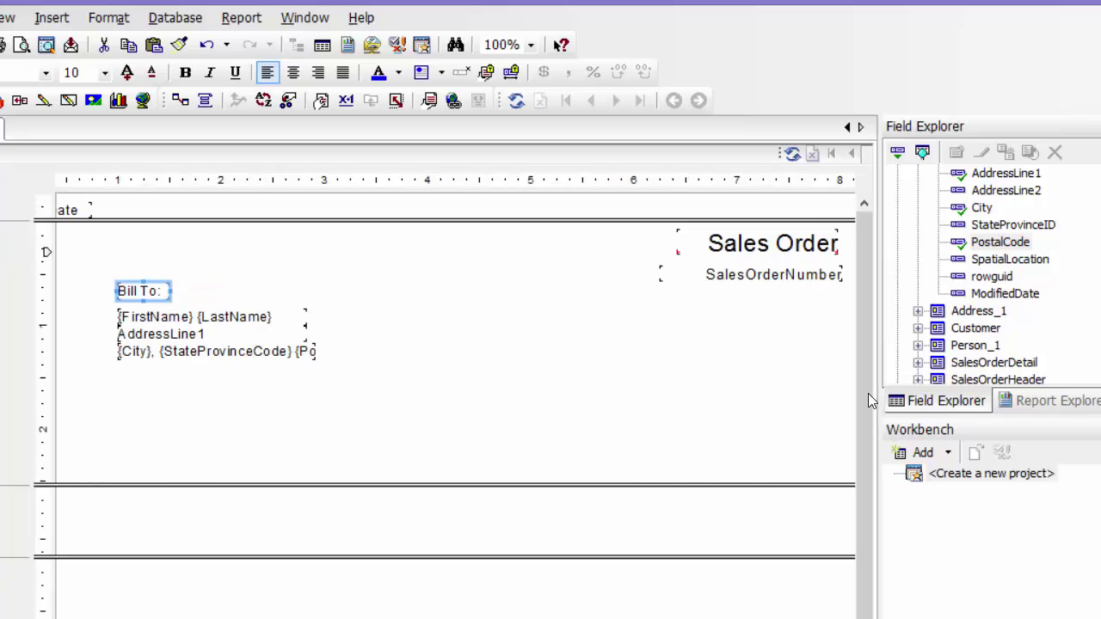
scroll(984, 276, up, 1)
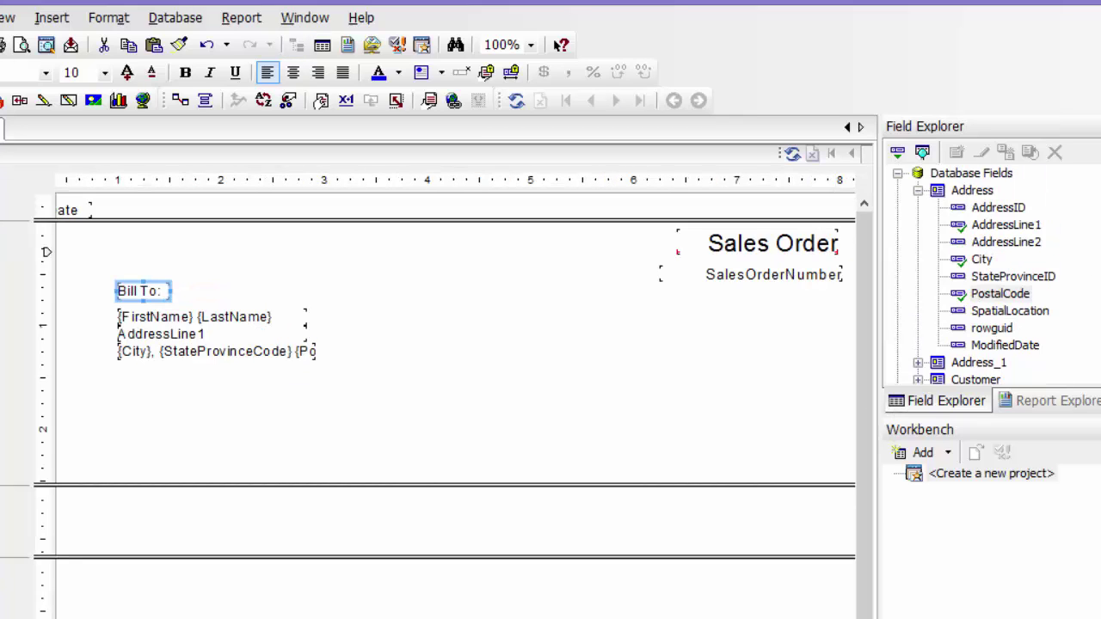
click(917, 191)
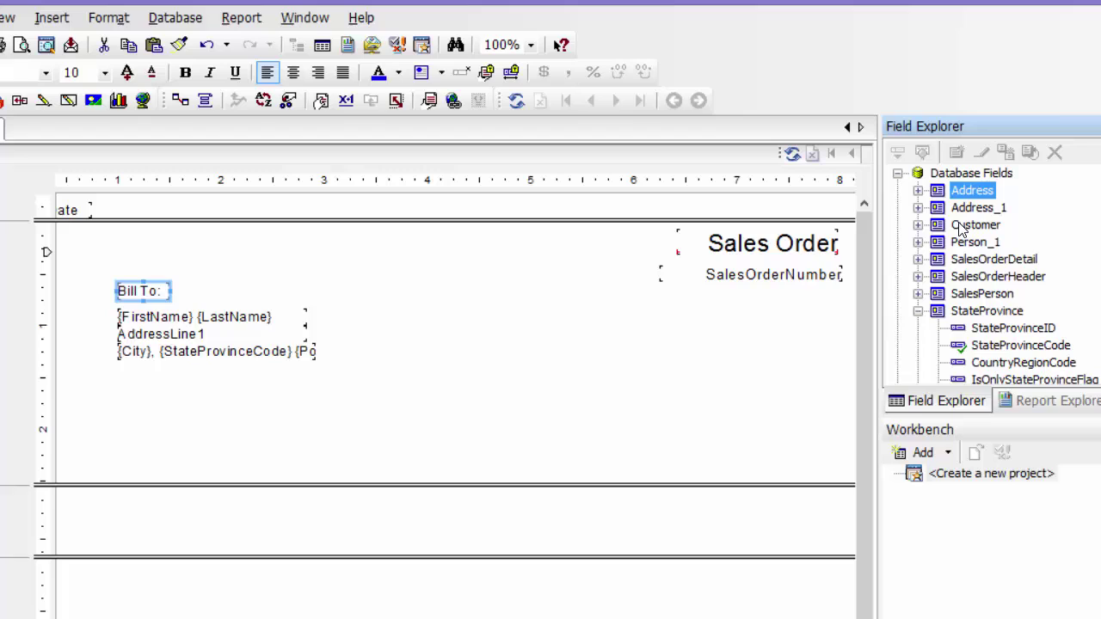
click(919, 311)
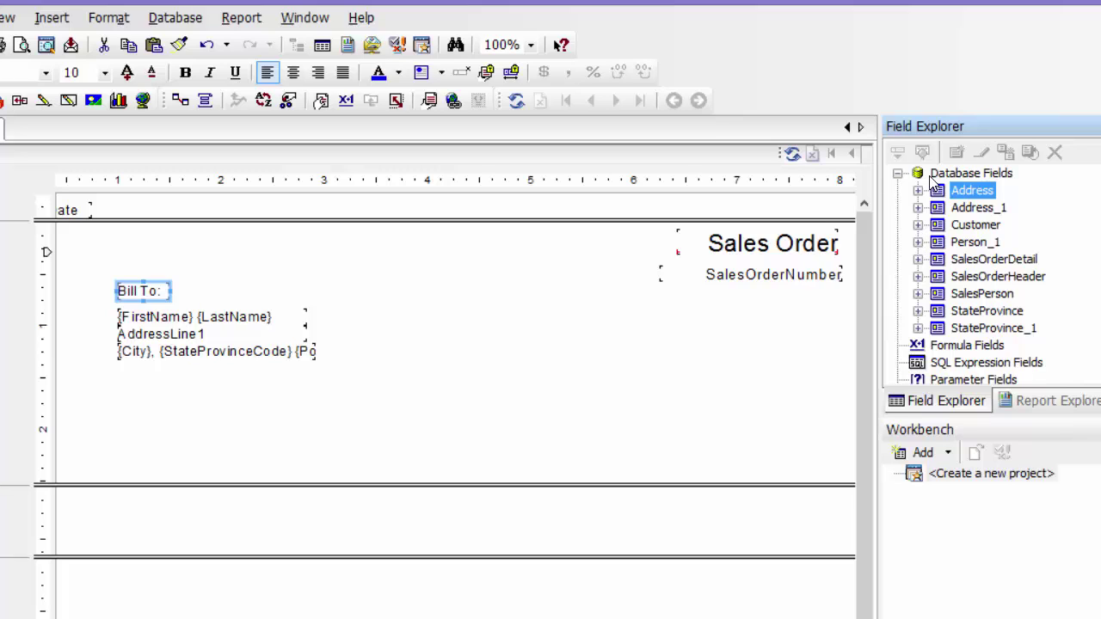
click(918, 242)
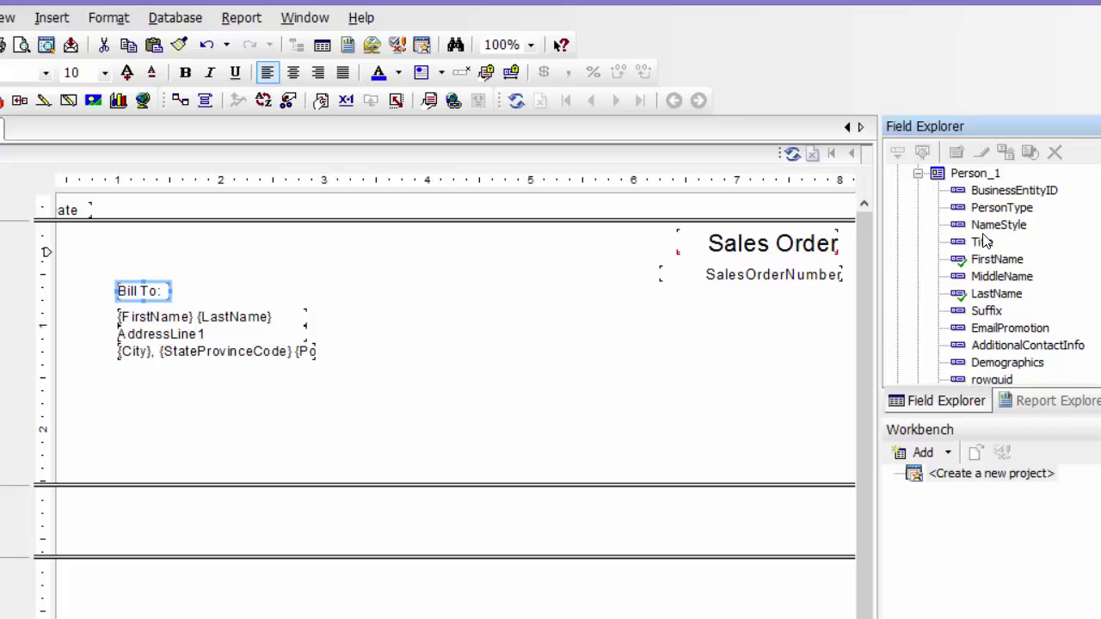
click(918, 174)
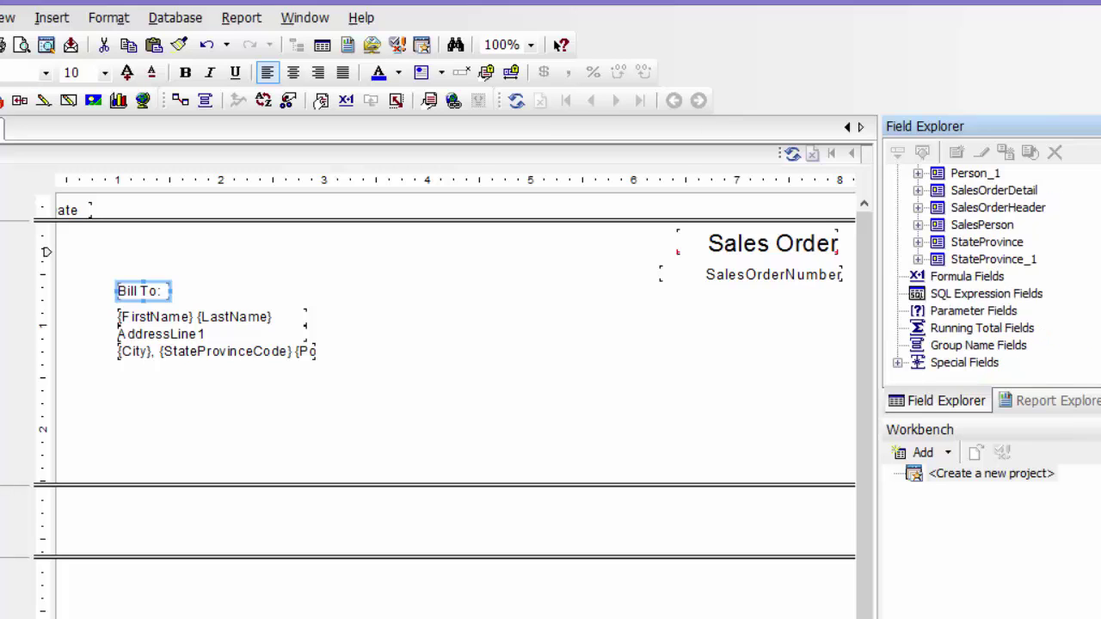
Open the Database Expert from the Database Fields node.
scroll(981, 258, up, 2)
click(972, 191)
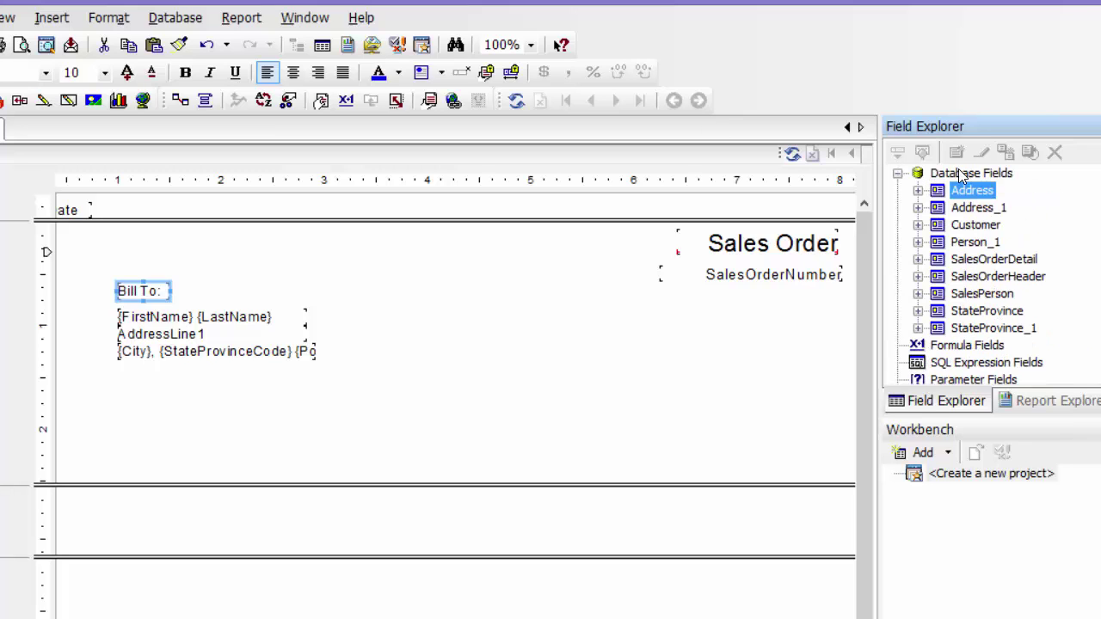
key(Up)
key(shift+F10)
key(Return)
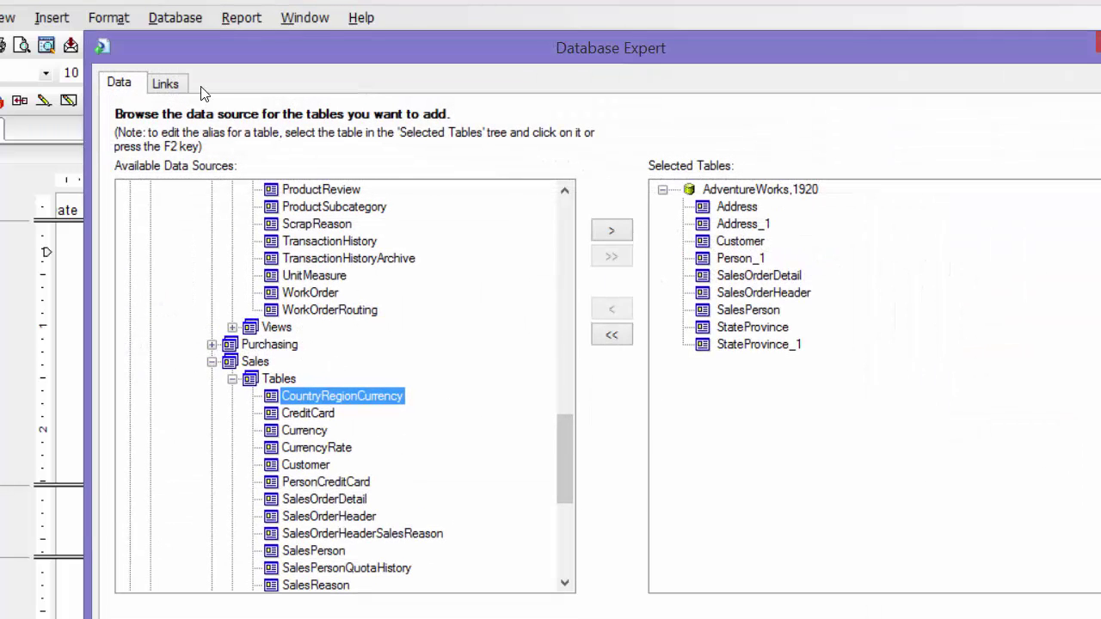
Add the Person table in the Database Expert and review the Links tab.
drag(557, 454, 584, 312)
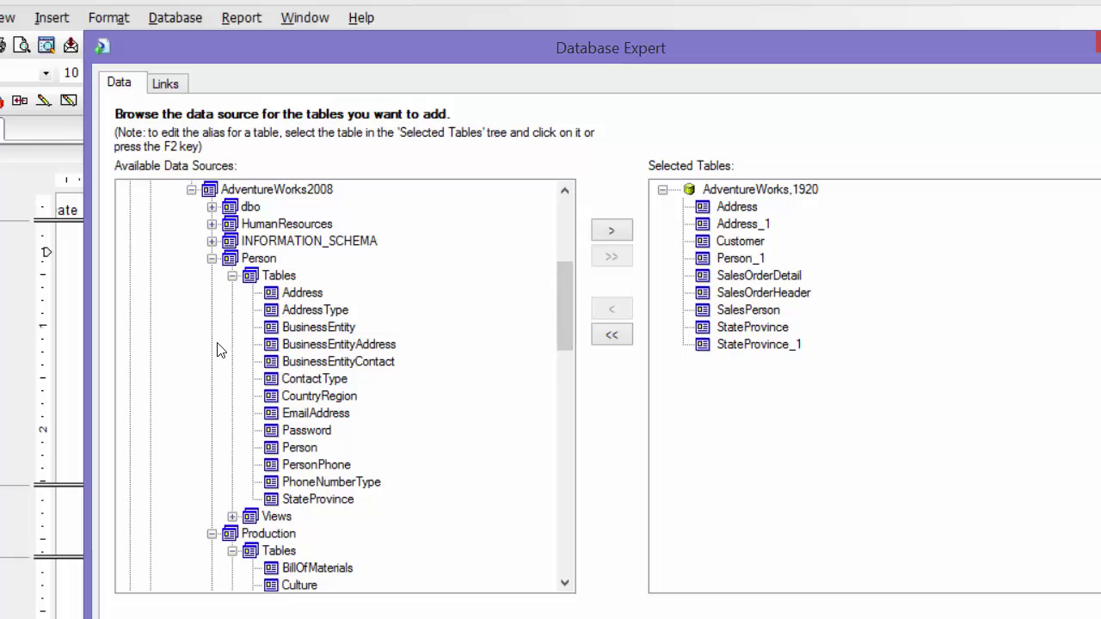
double_click(305, 450)
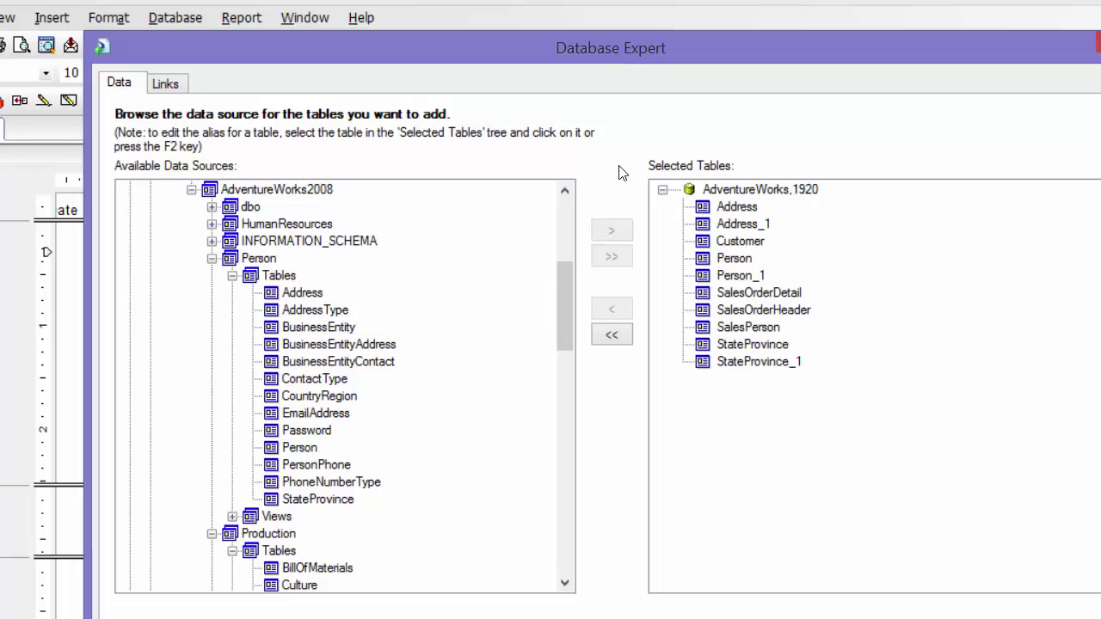
click(176, 86)
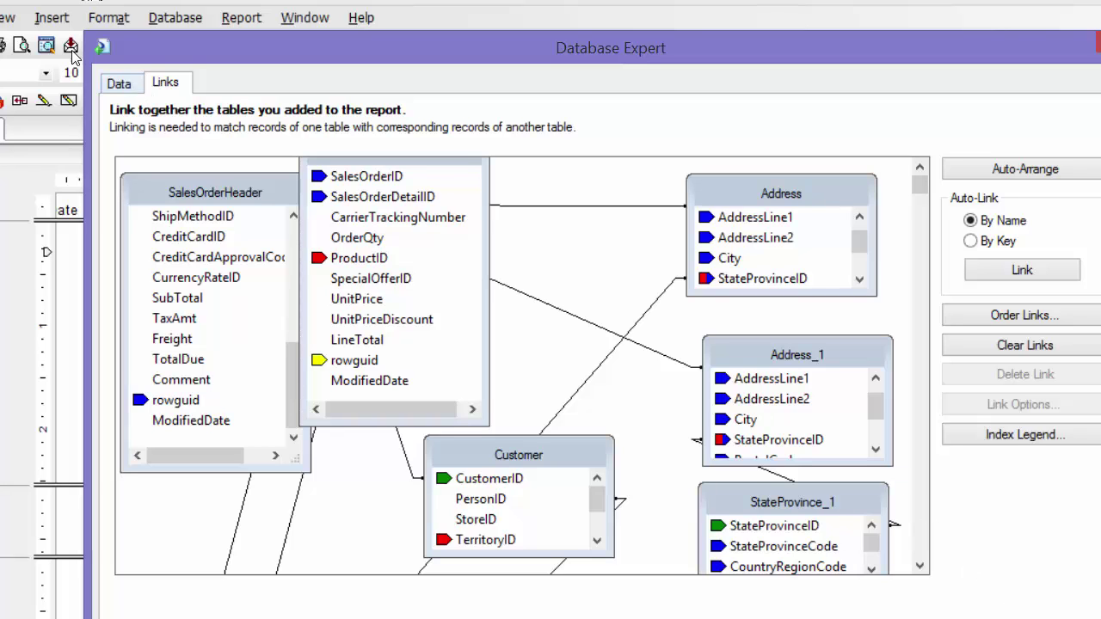
click(134, 87)
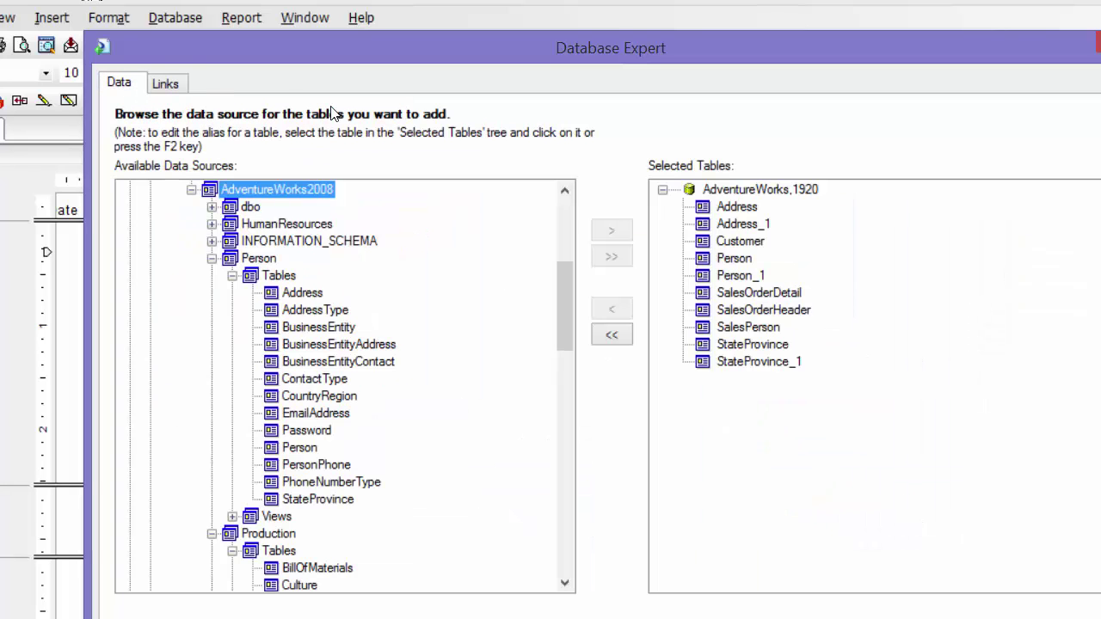
Remove Person again, accept with OK, refresh the report data, and return to design view.
click(734, 258)
click(628, 310)
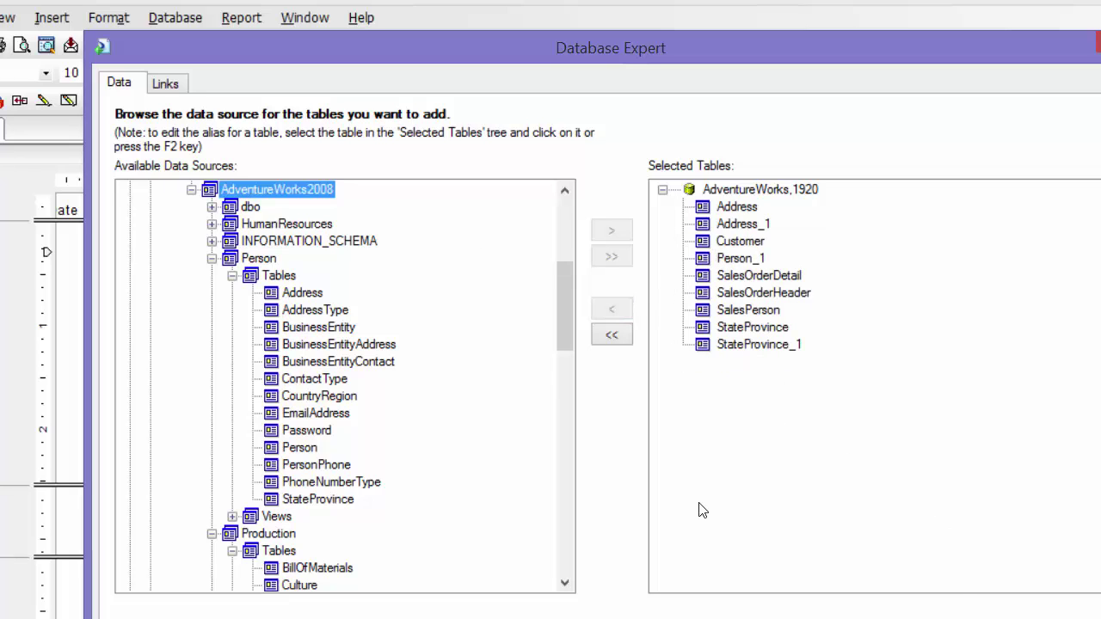
click(166, 83)
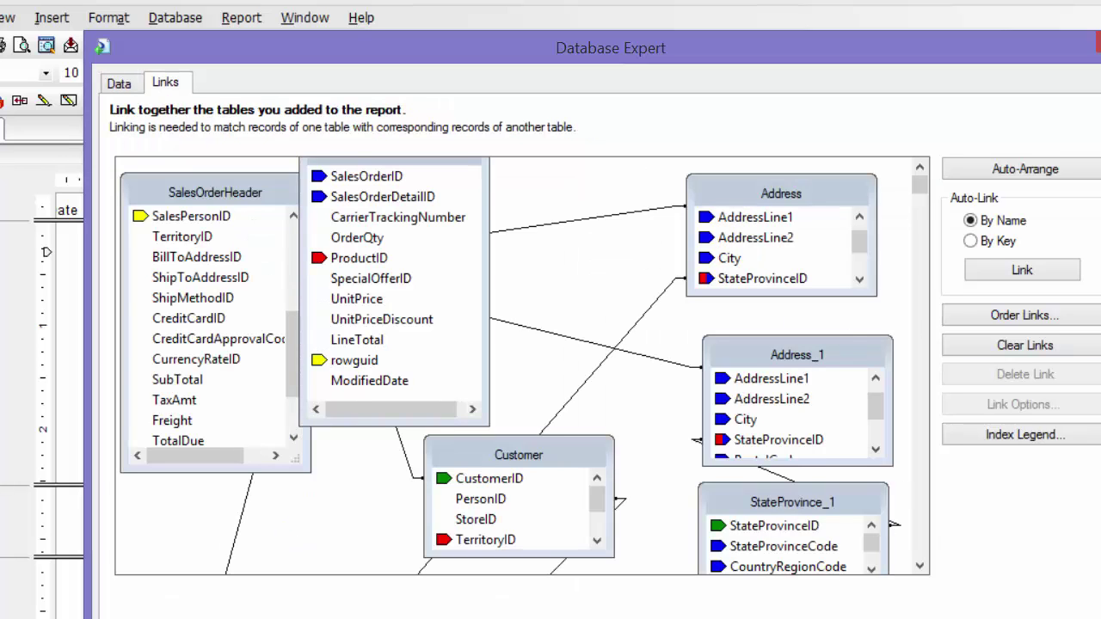
key(Return)
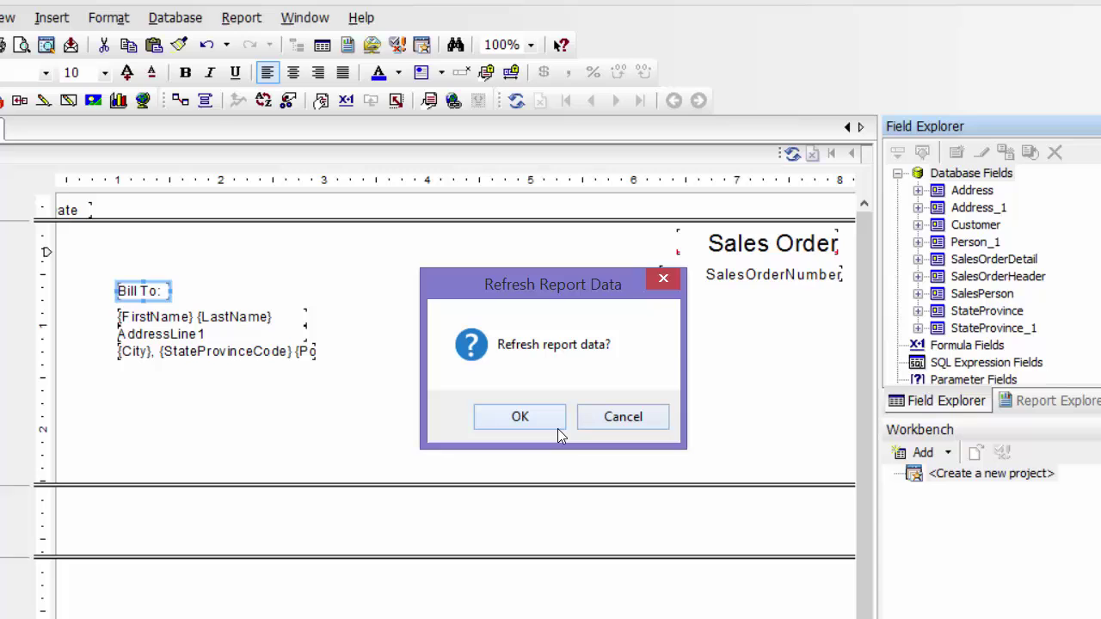
click(550, 417)
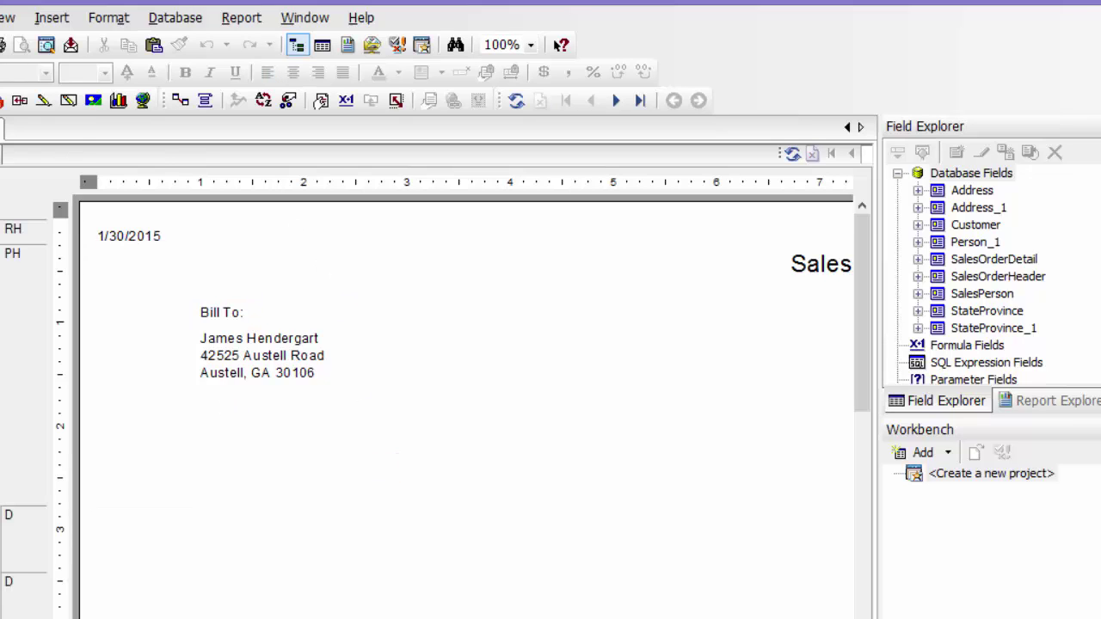
click(3, 127)
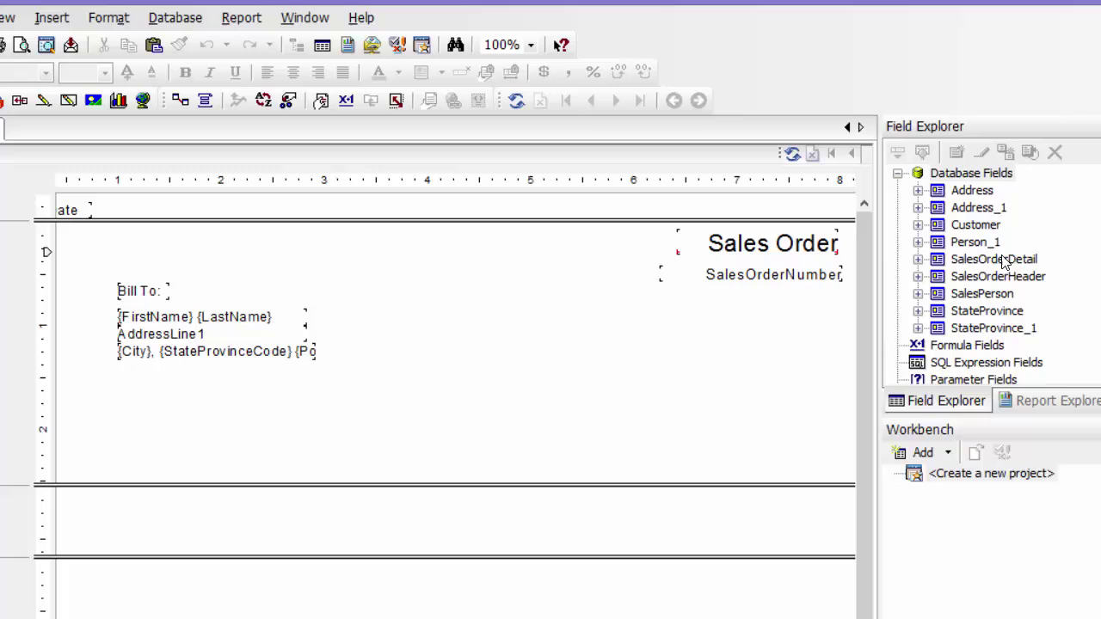
Insert a text object right of the Bill To block holding Person_1's {FirstName} {LastName}.
click(918, 242)
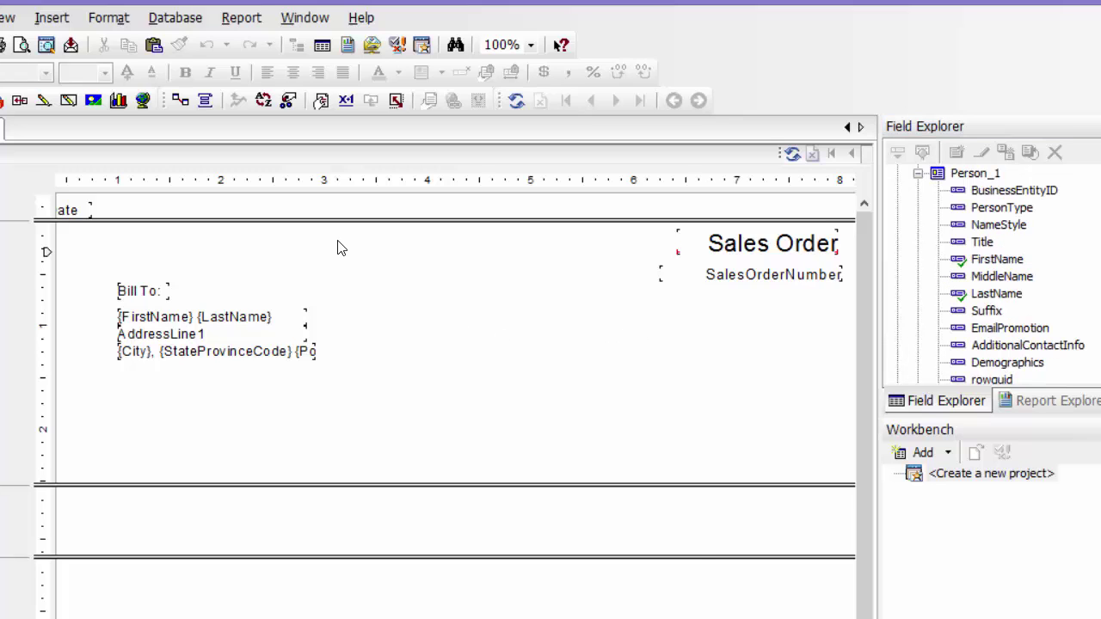
right_click(457, 324)
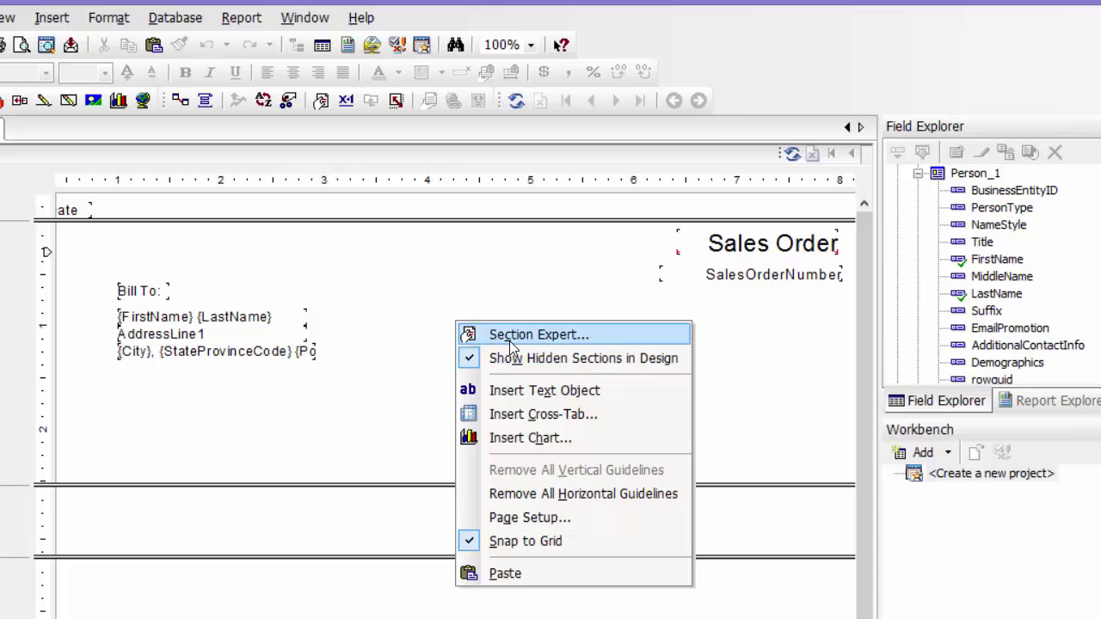
click(527, 391)
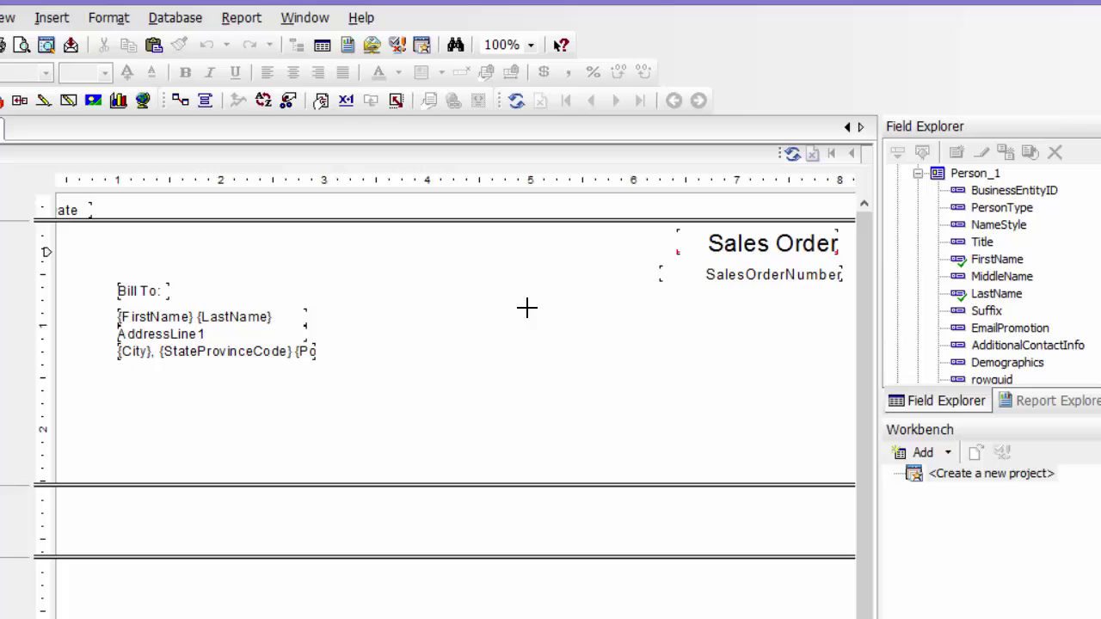
click(527, 307)
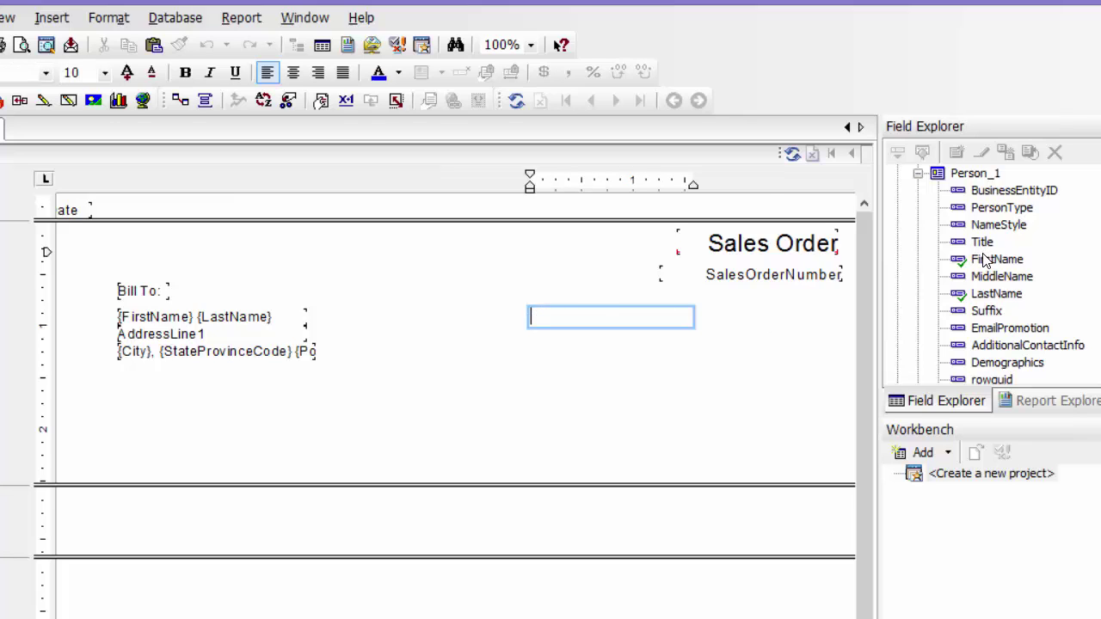
drag(987, 262, 585, 316)
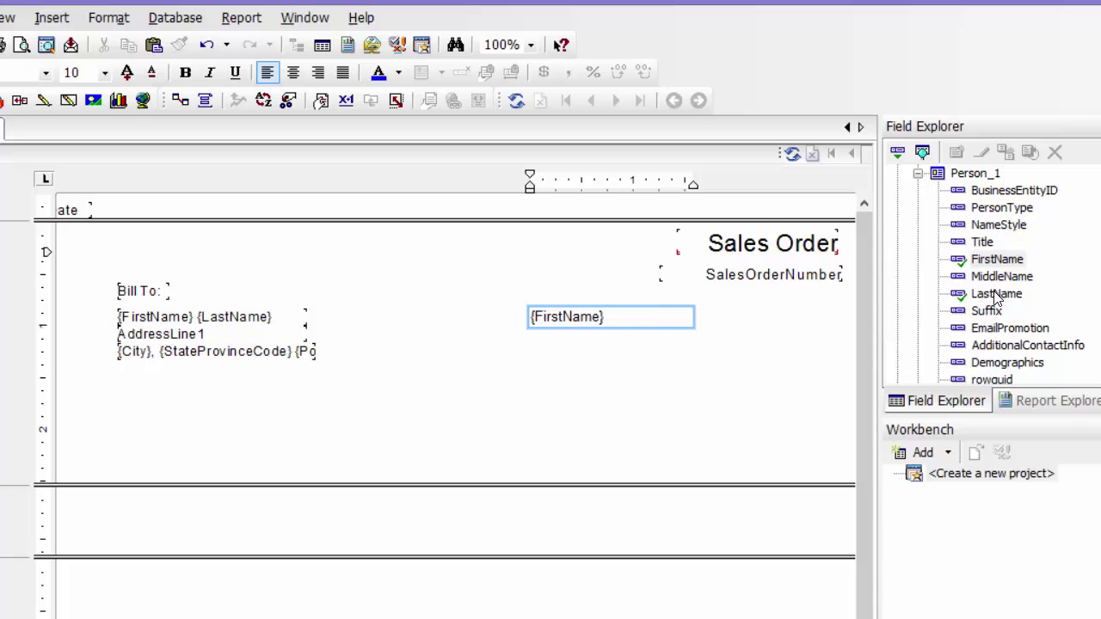
drag(996, 293, 654, 325)
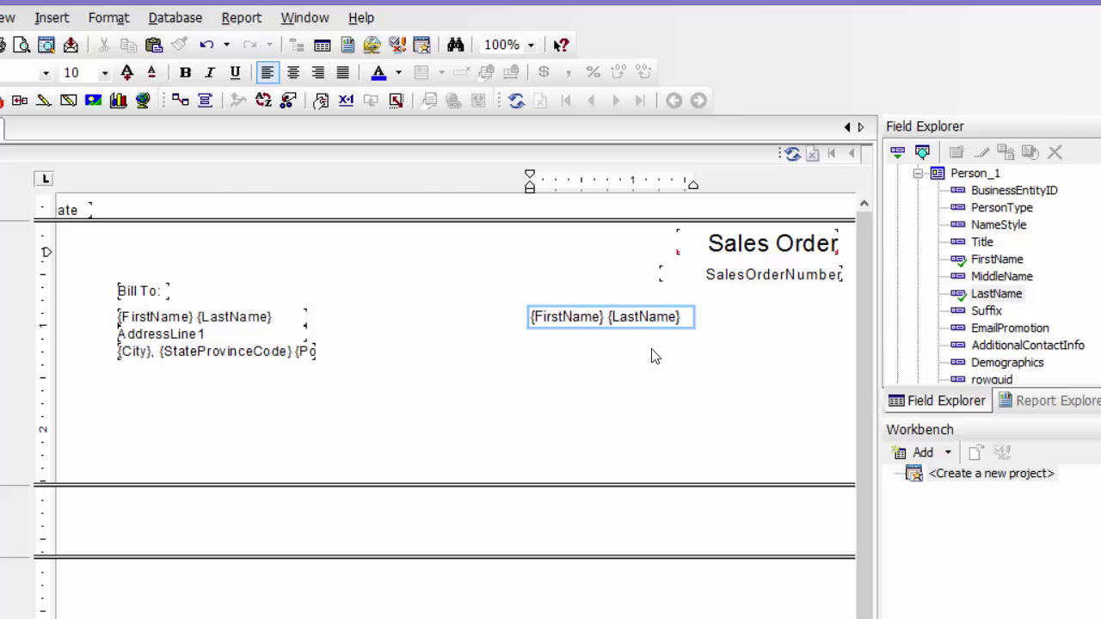
click(652, 356)
click(938, 176)
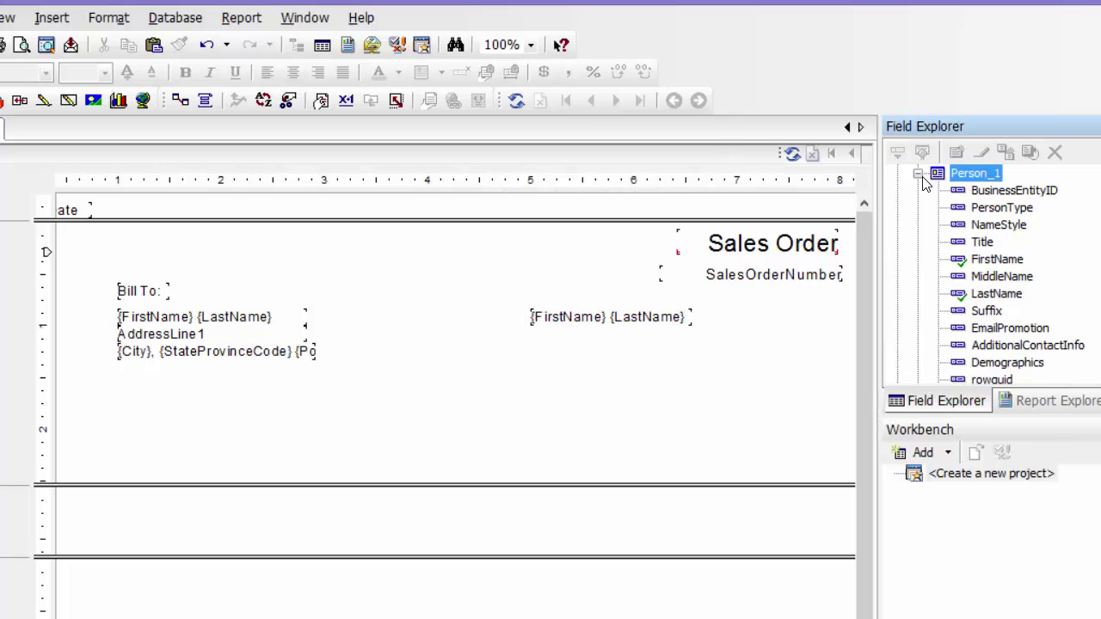
Place Address_1's AddressLine1 below the right-hand name.
click(919, 175)
scroll(990, 275, up, 2)
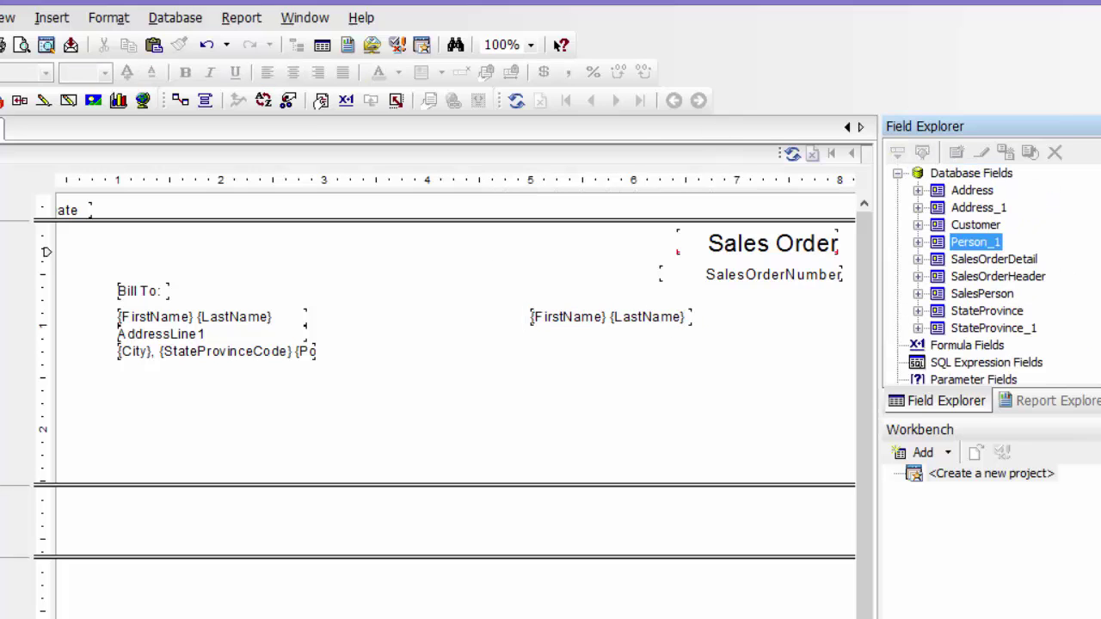
click(919, 207)
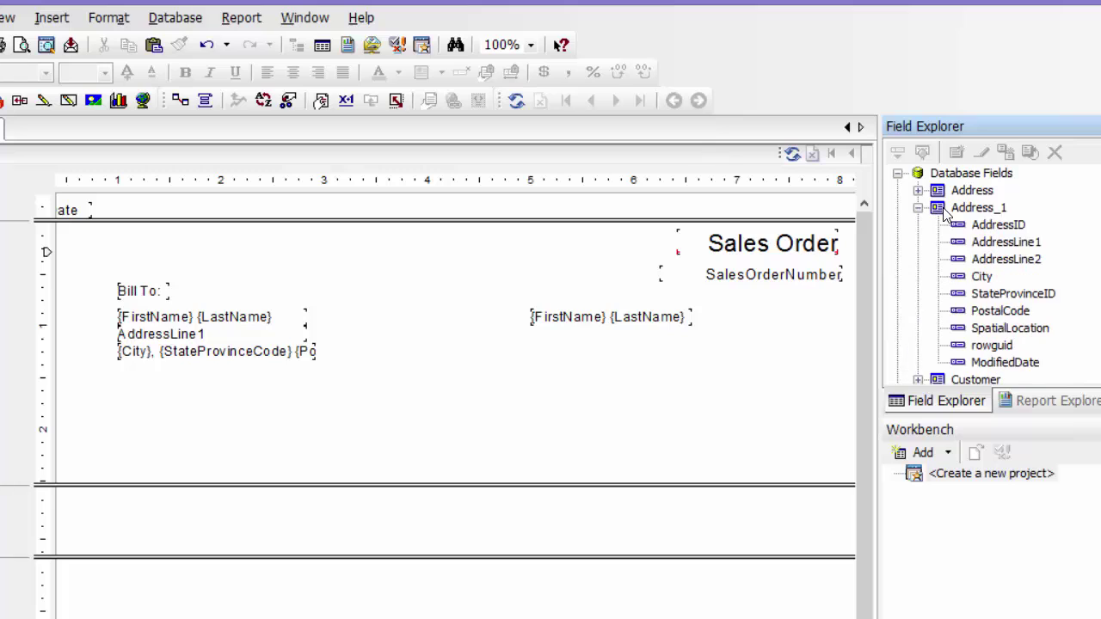
drag(1011, 244, 534, 343)
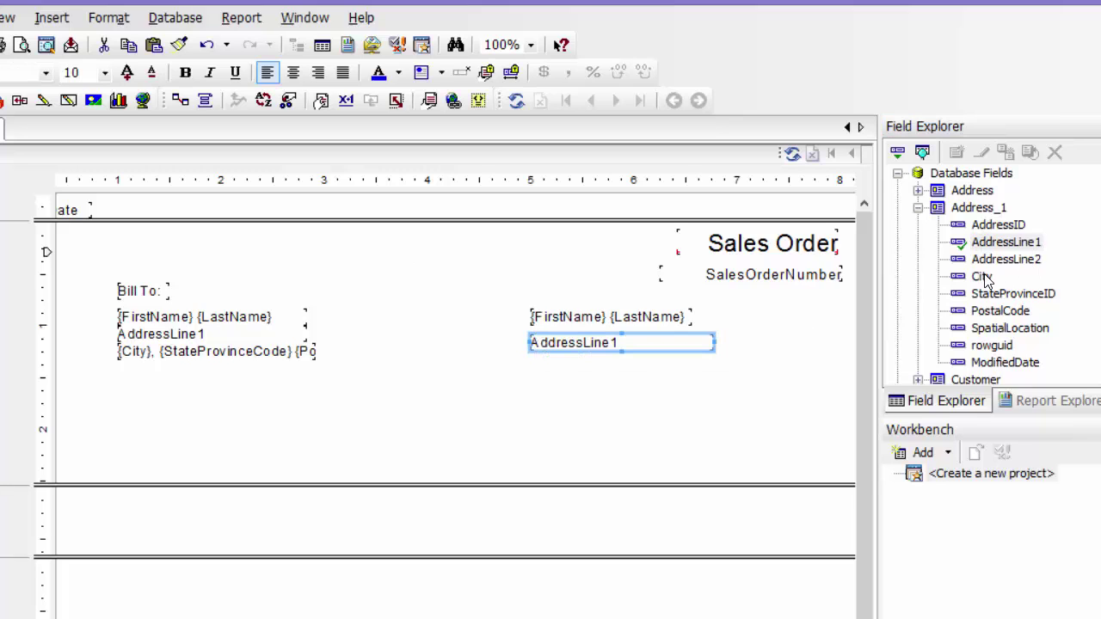
Insert a text object below it combining City, a comma, StateProvinceCode and PostalCode.
right_click(525, 405)
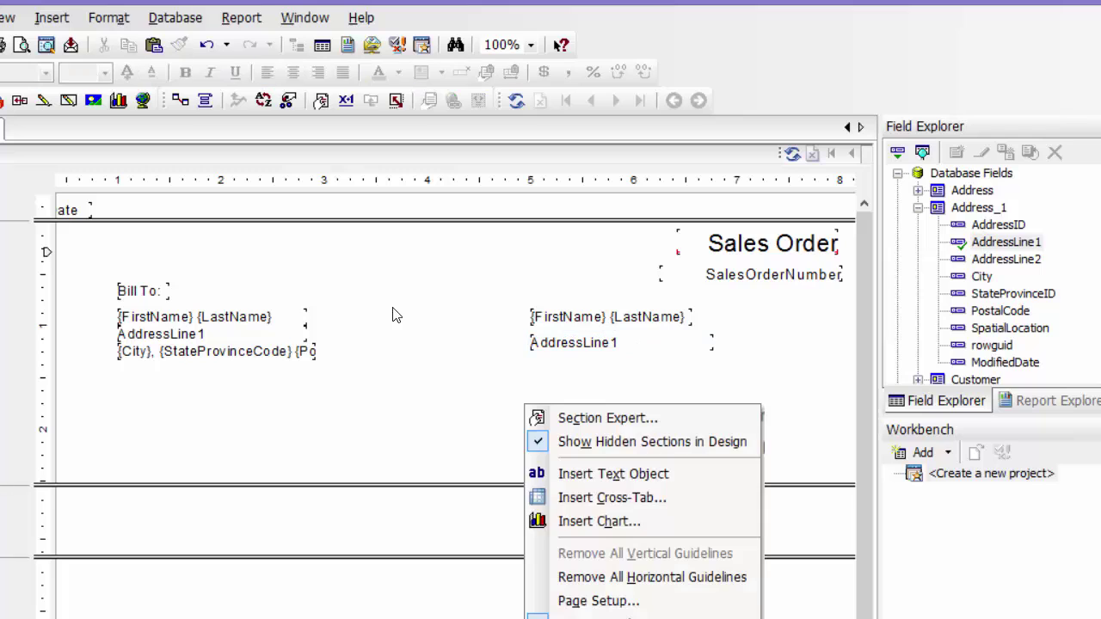
click(614, 474)
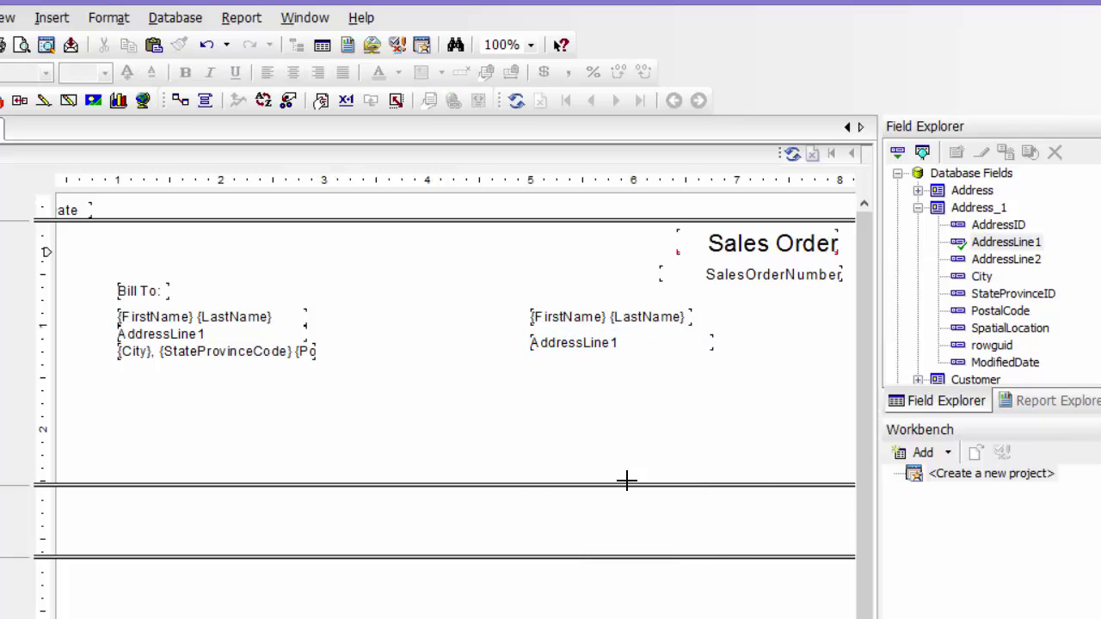
click(529, 351)
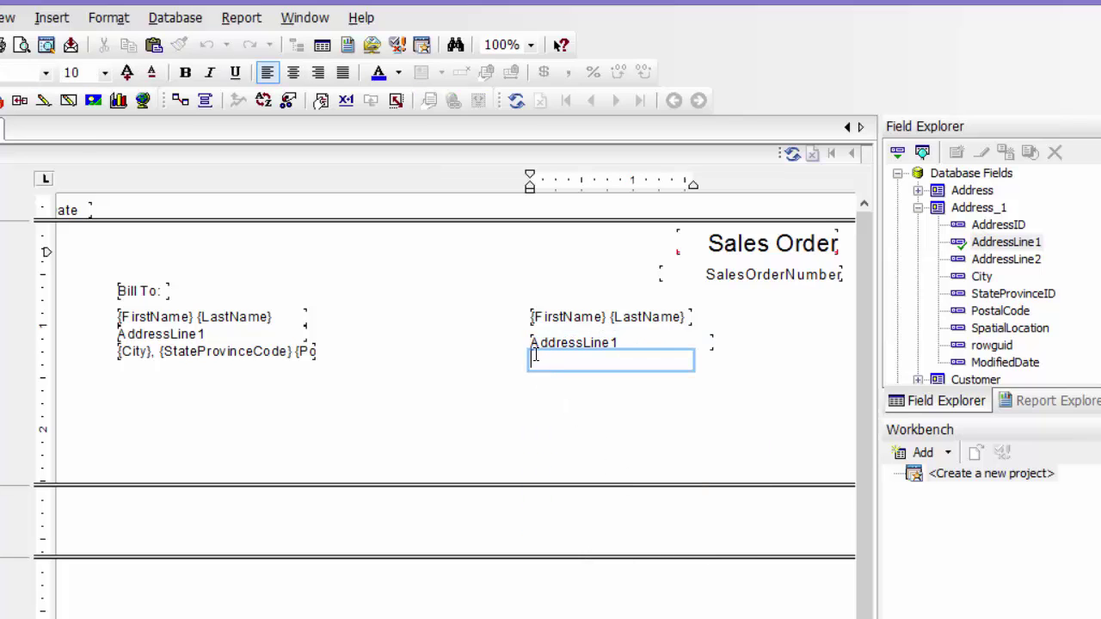
click(980, 277)
drag(599, 366, 601, 365)
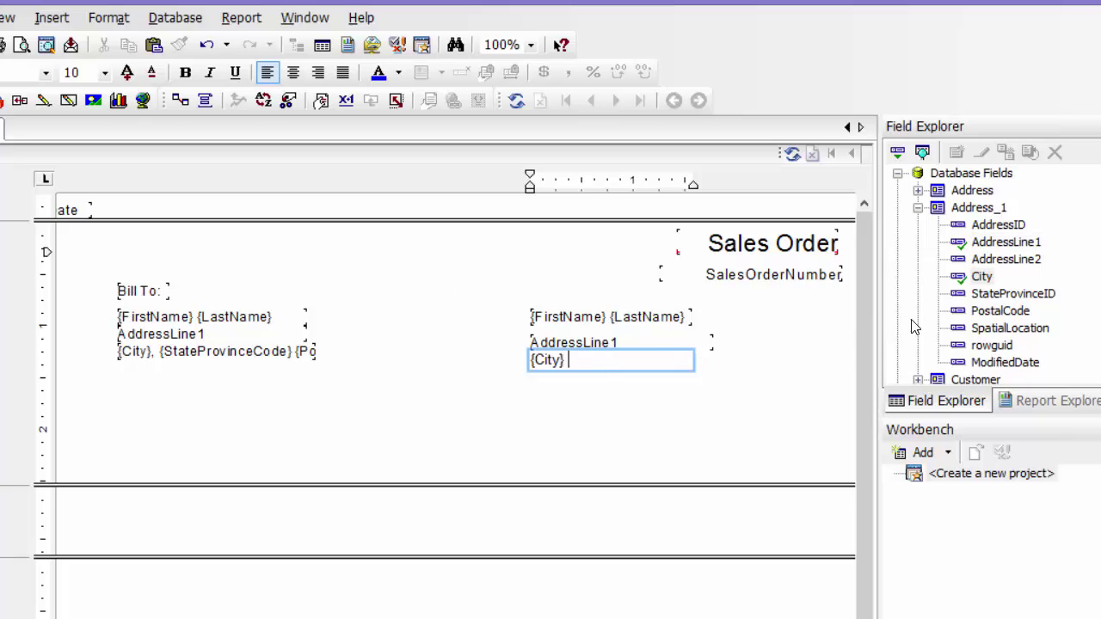
text(,)
scroll(960, 305, down, 5)
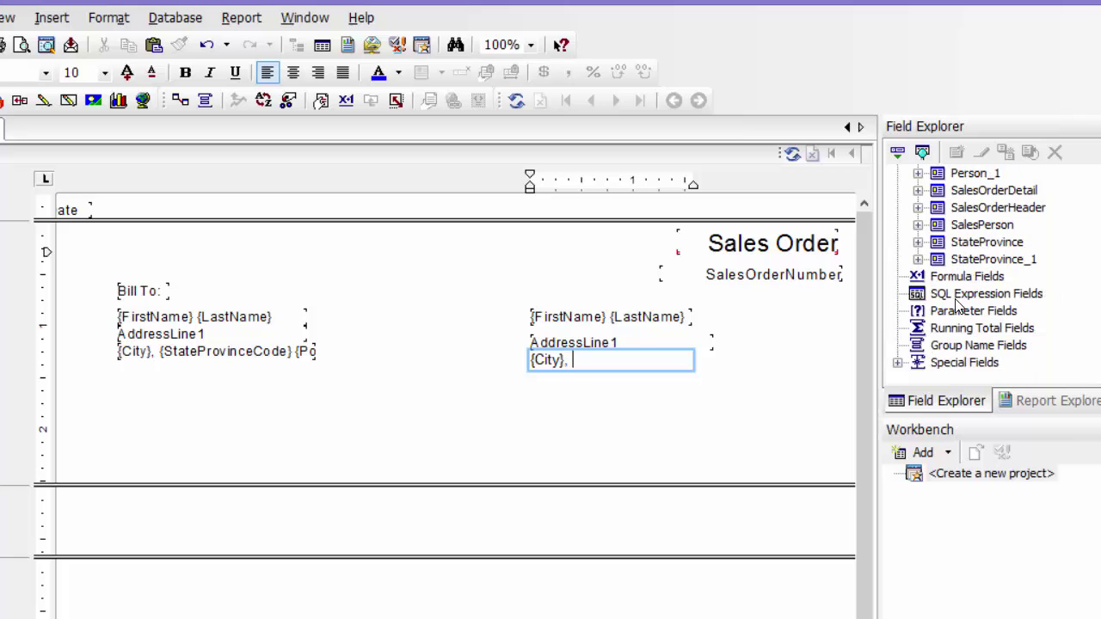
click(918, 259)
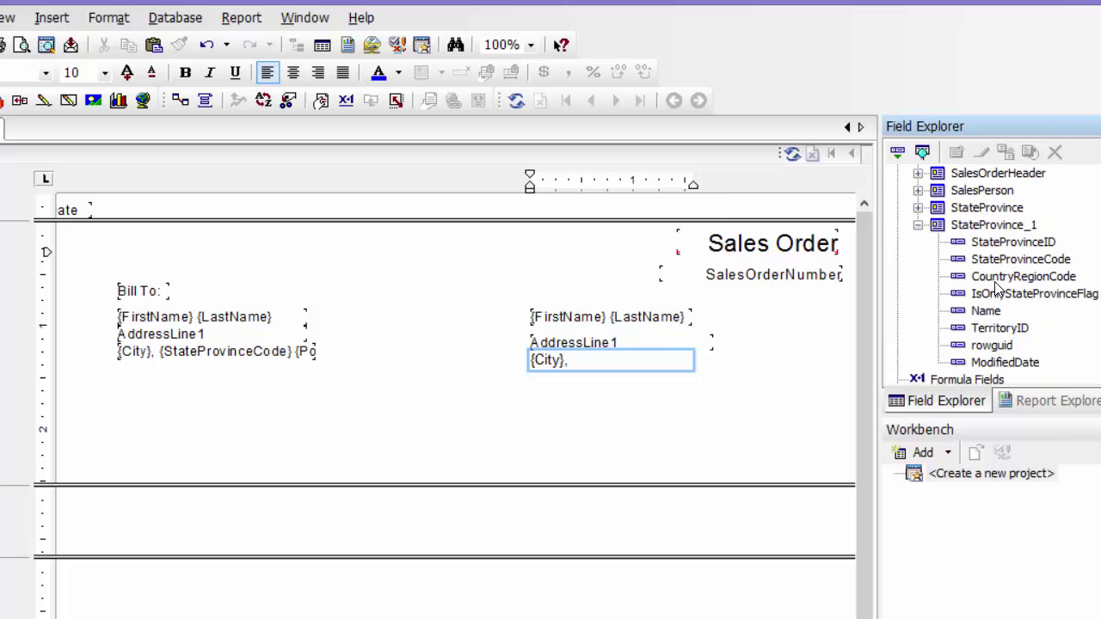
drag(1012, 263, 602, 364)
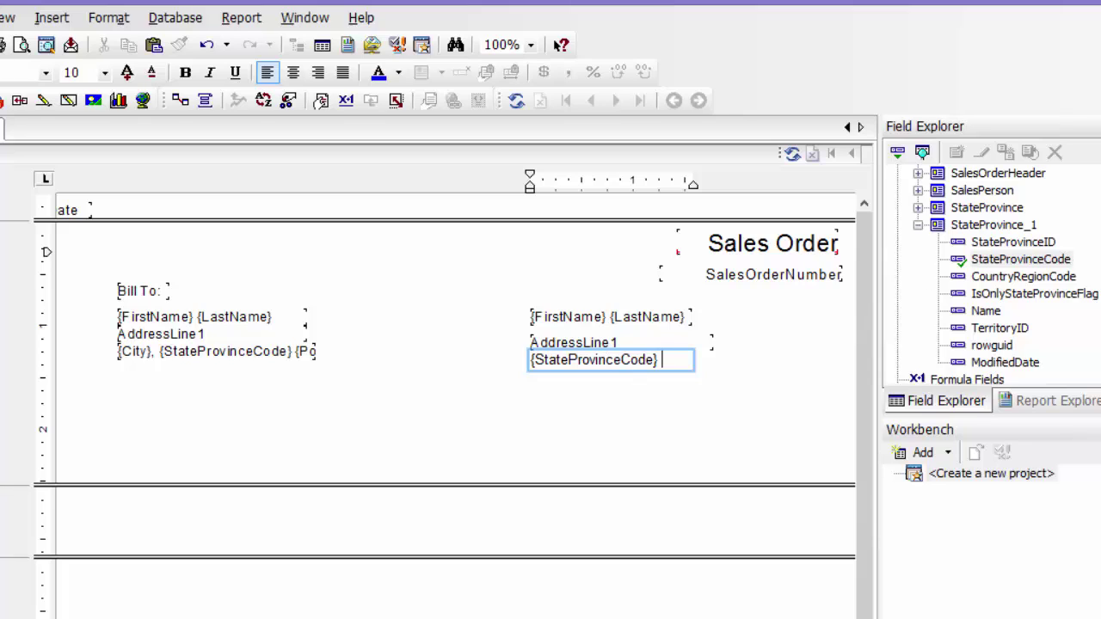
scroll(952, 155, up, 4)
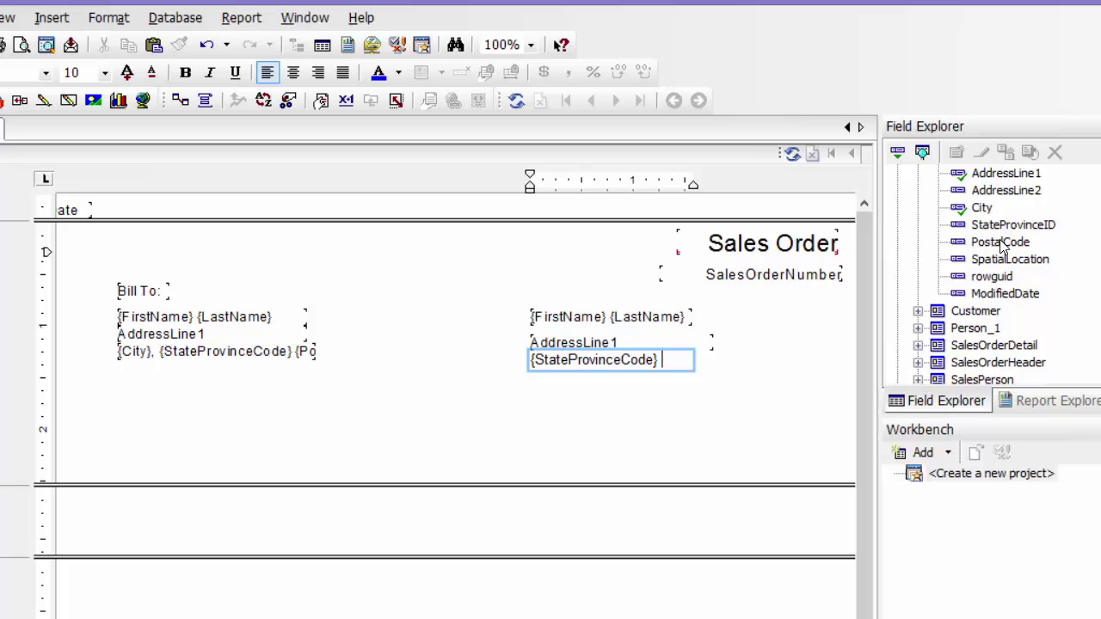
drag(1000, 242, 677, 358)
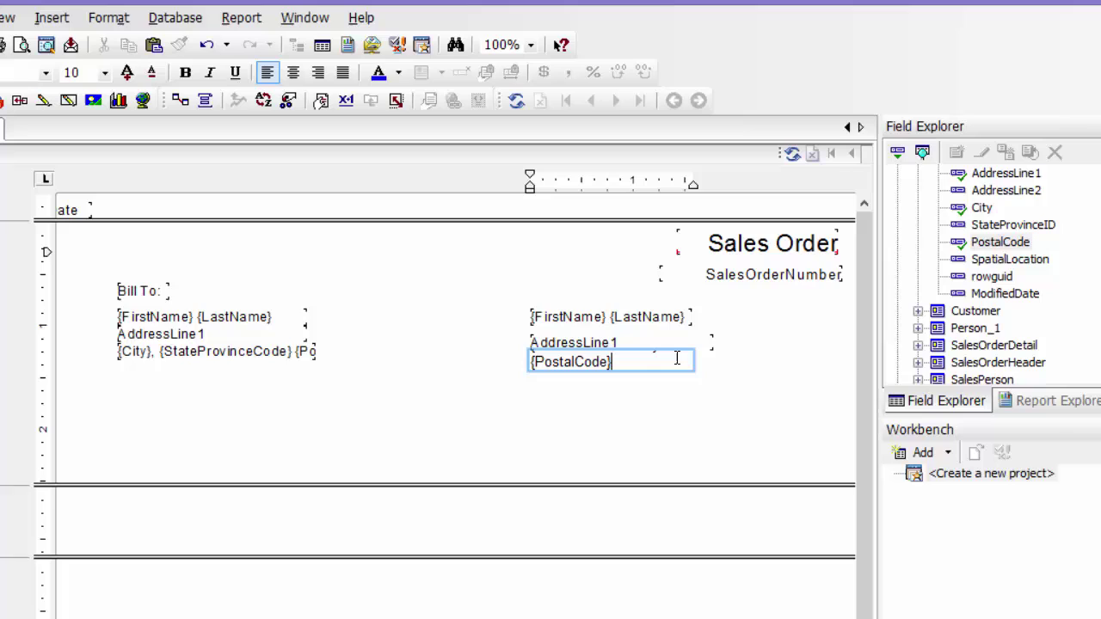
click(680, 404)
Widen the city line and nudge AddressLine1 up closer to the name.
click(686, 367)
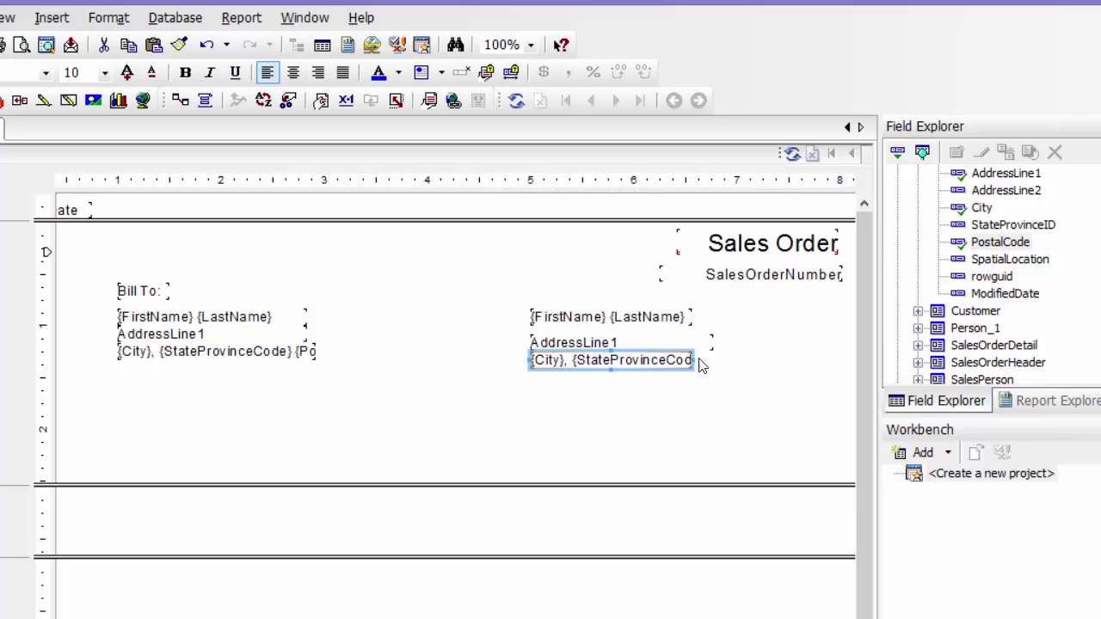
drag(694, 359, 713, 359)
mouse_move(613, 344)
mouse_down()
mouse_move(602, 362)
mouse_move(596, 347)
mouse_up()
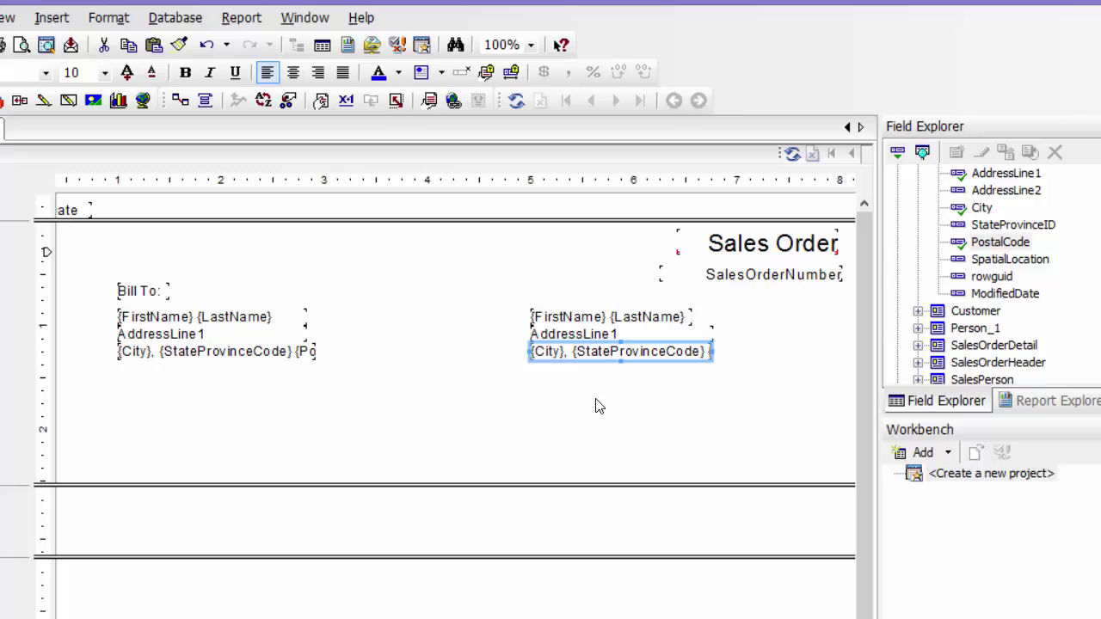
click(568, 408)
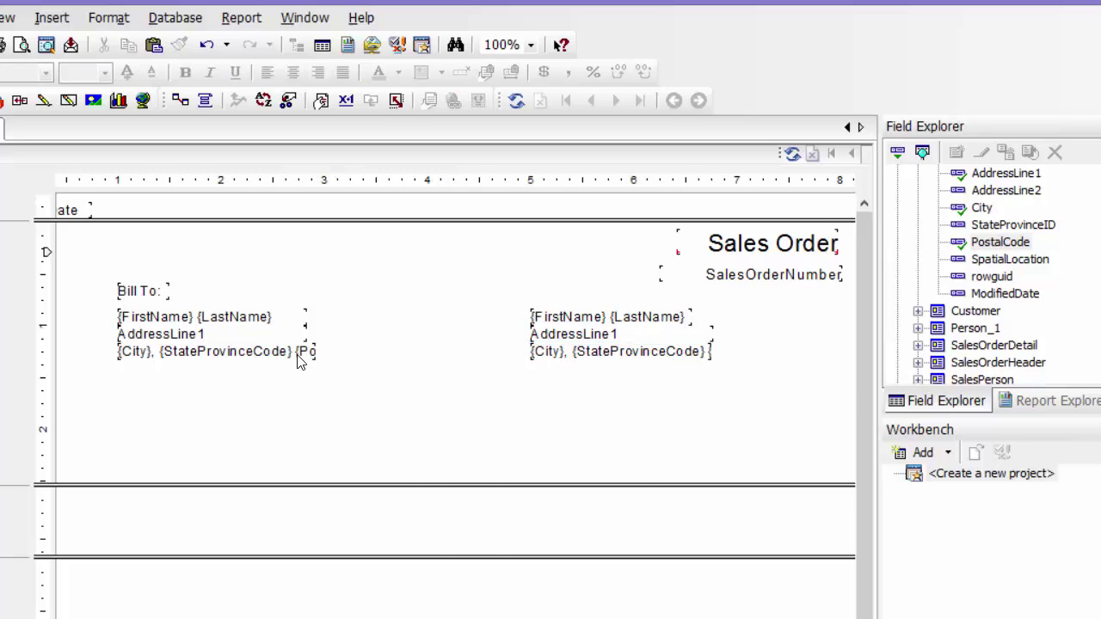
Insert a 'Ship To:' text label above the right-hand name line.
right_click(405, 464)
click(497, 531)
click(530, 282)
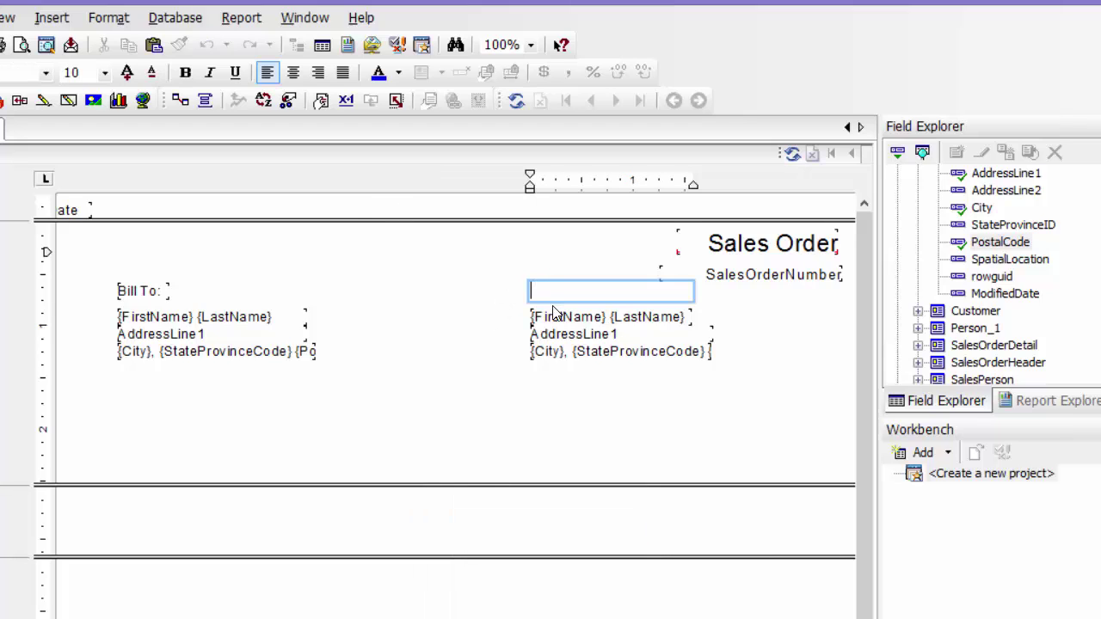
text(Ship To:)
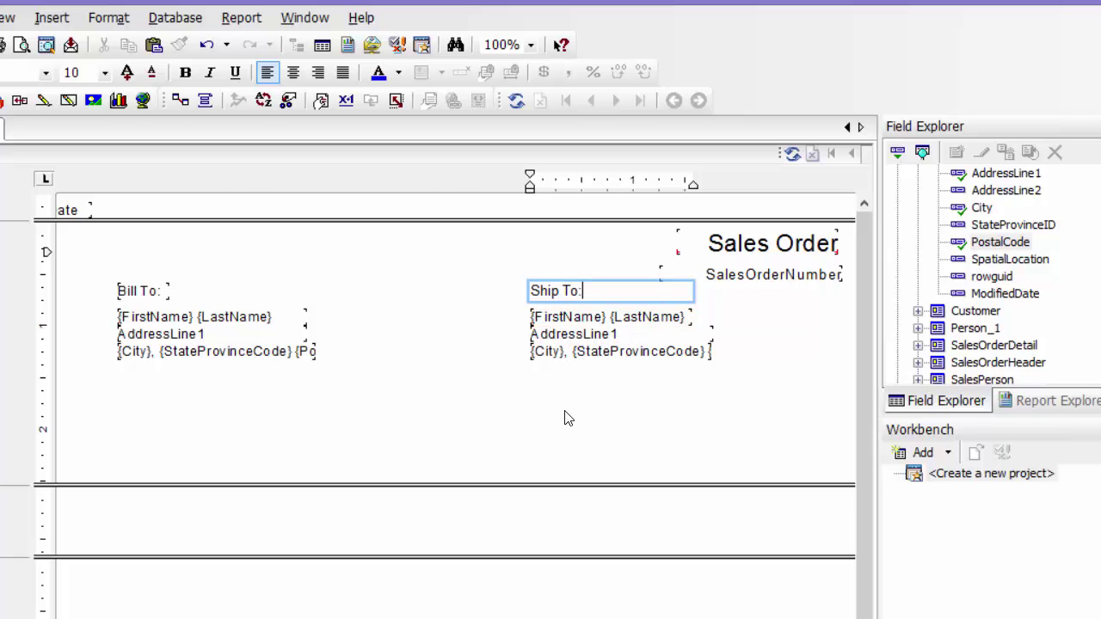
click(425, 320)
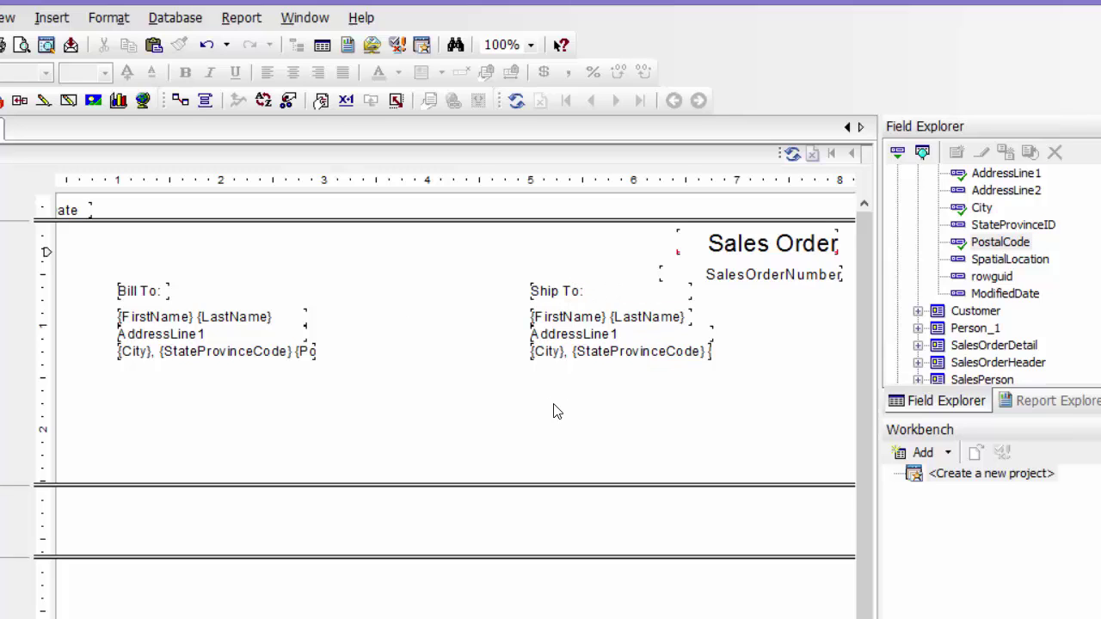
Select all Bill To and Ship To objects and nudge them down two steps below SalesOrderNumber.
drag(554, 406, 136, 270)
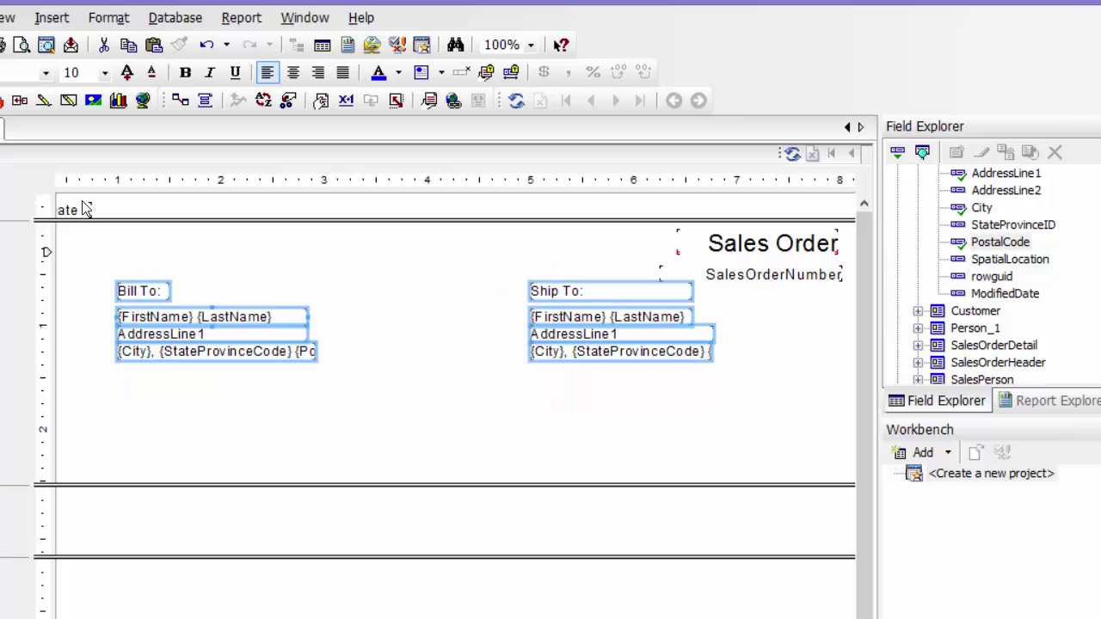
key(Down)
key(Down)
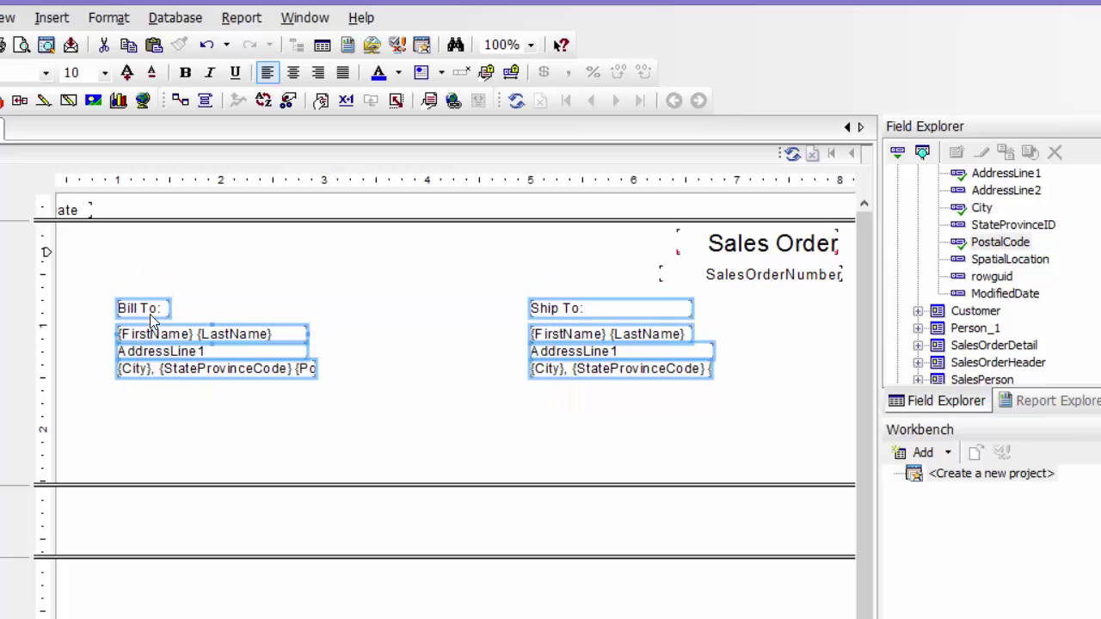
scroll(302, 389, left, 2)
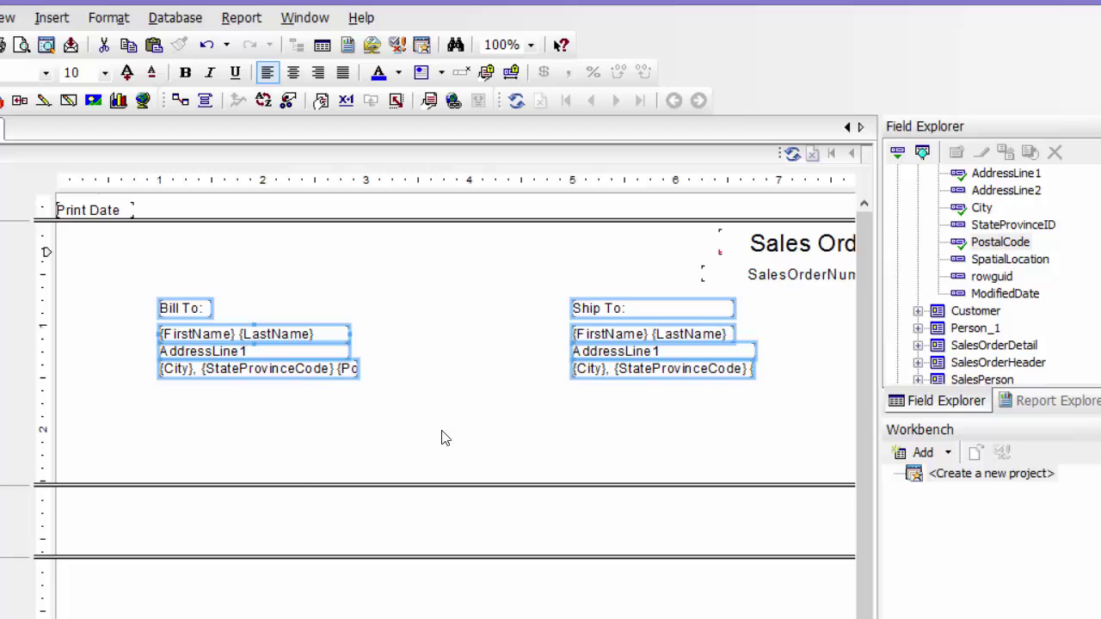
key(Down)
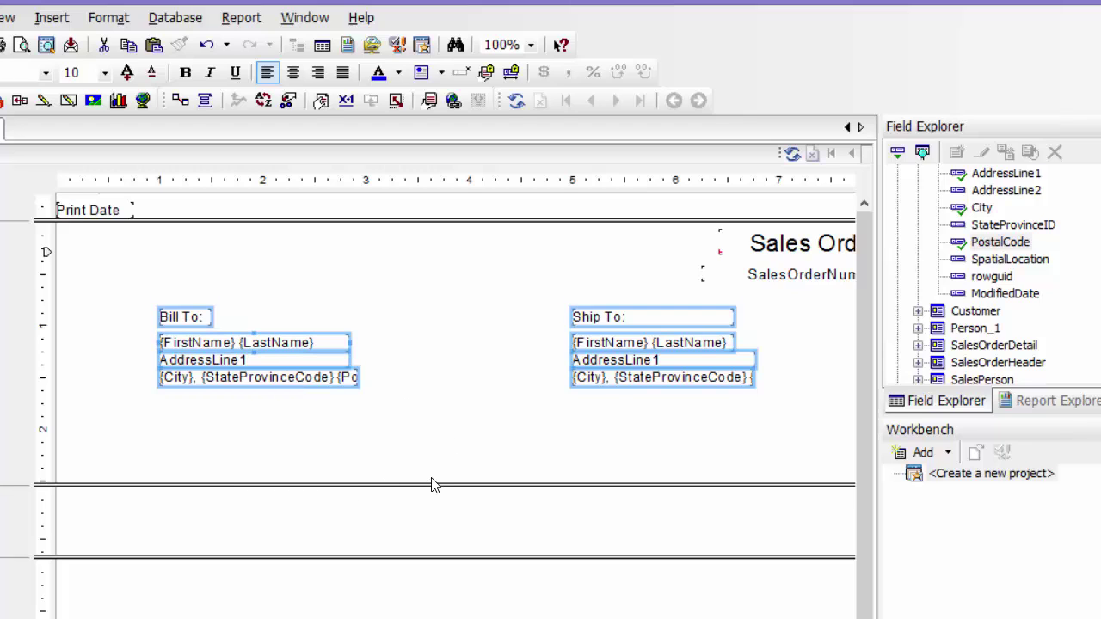
click(435, 444)
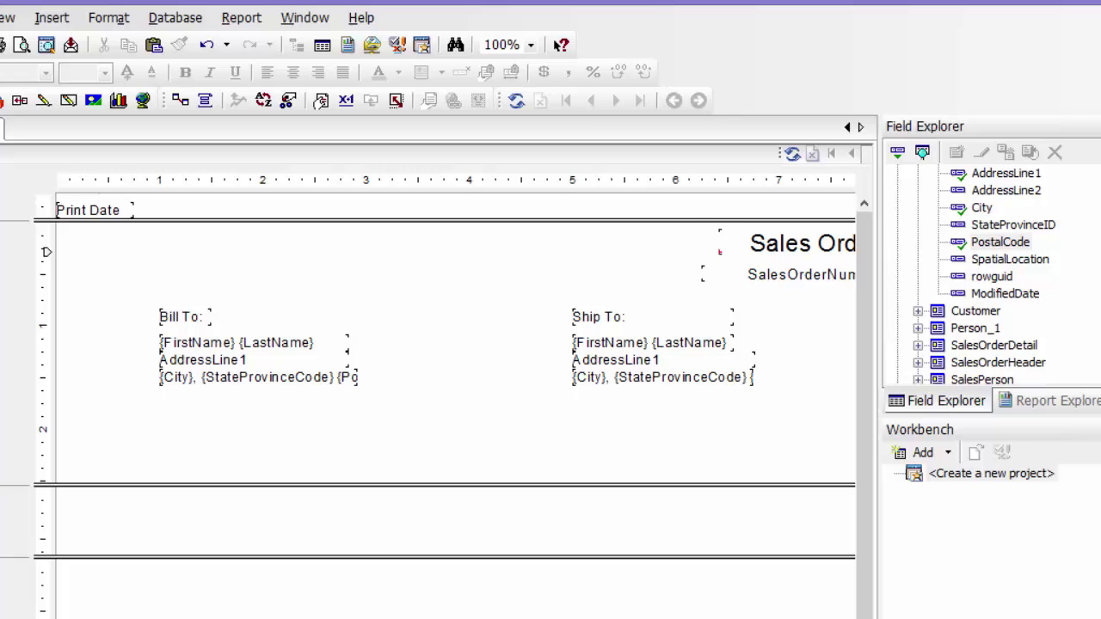
scroll(421, 561, right, 2)
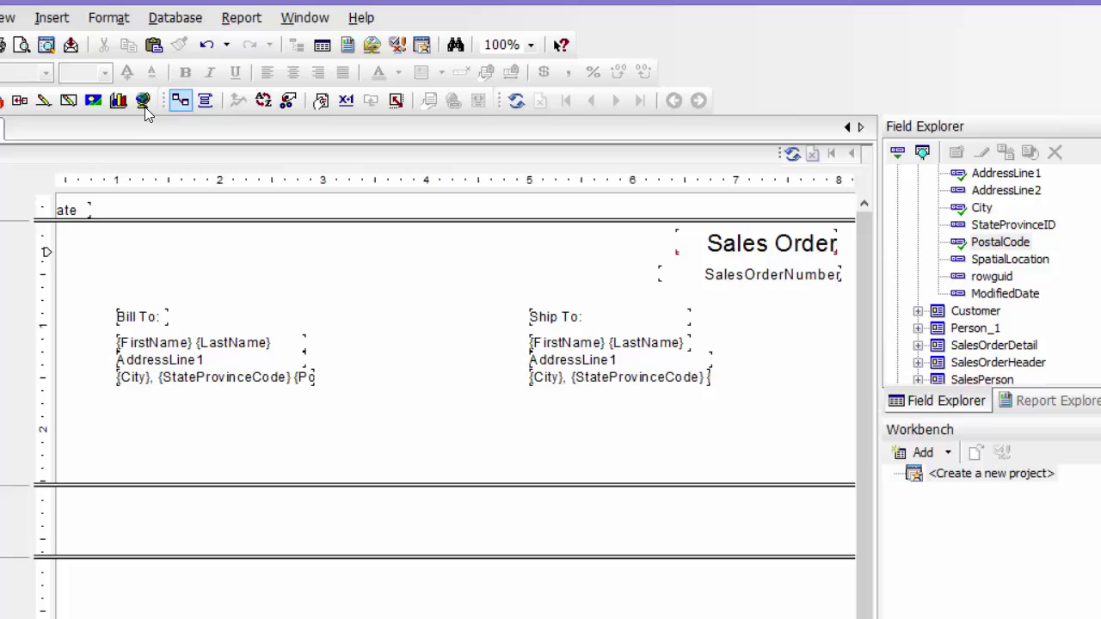
Draw a box around both address blocks and shift it down to frame them.
click(68, 101)
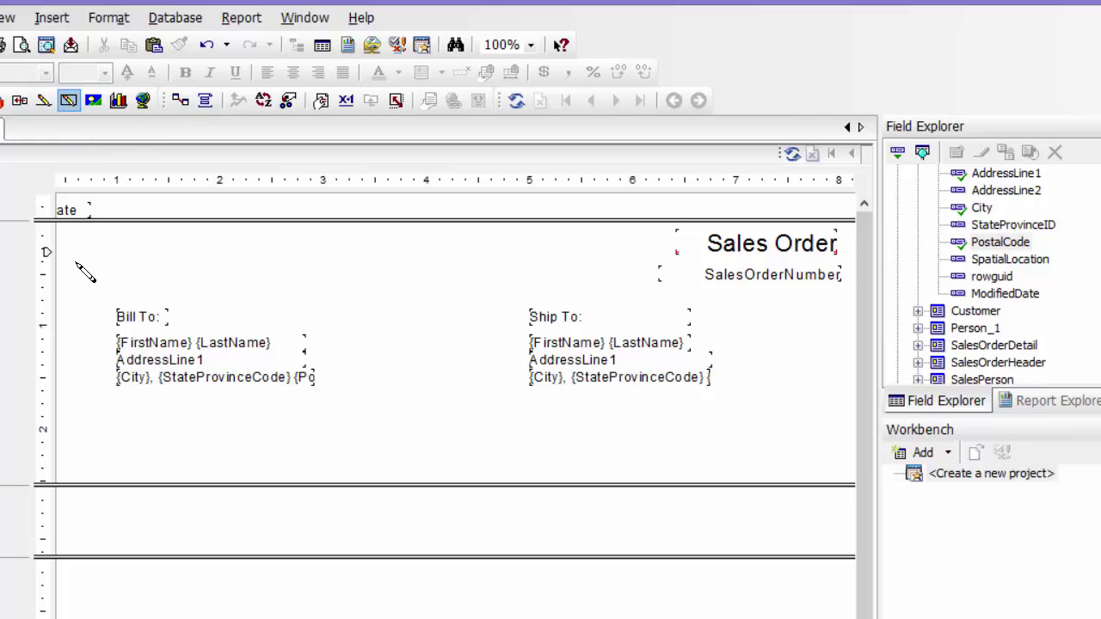
drag(81, 268, 821, 444)
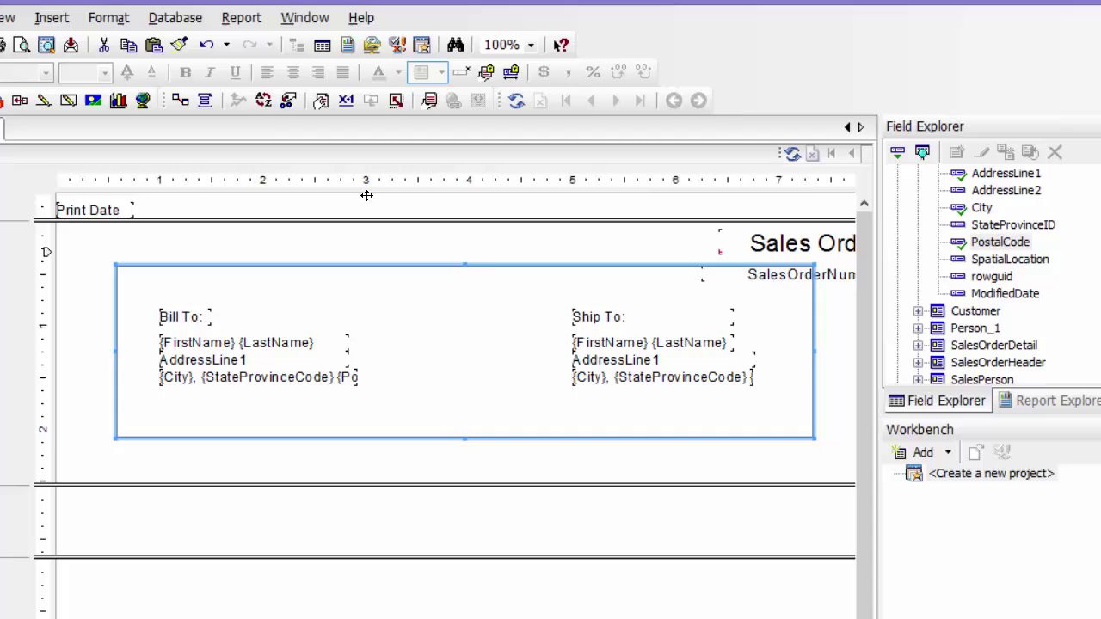
drag(493, 266, 501, 296)
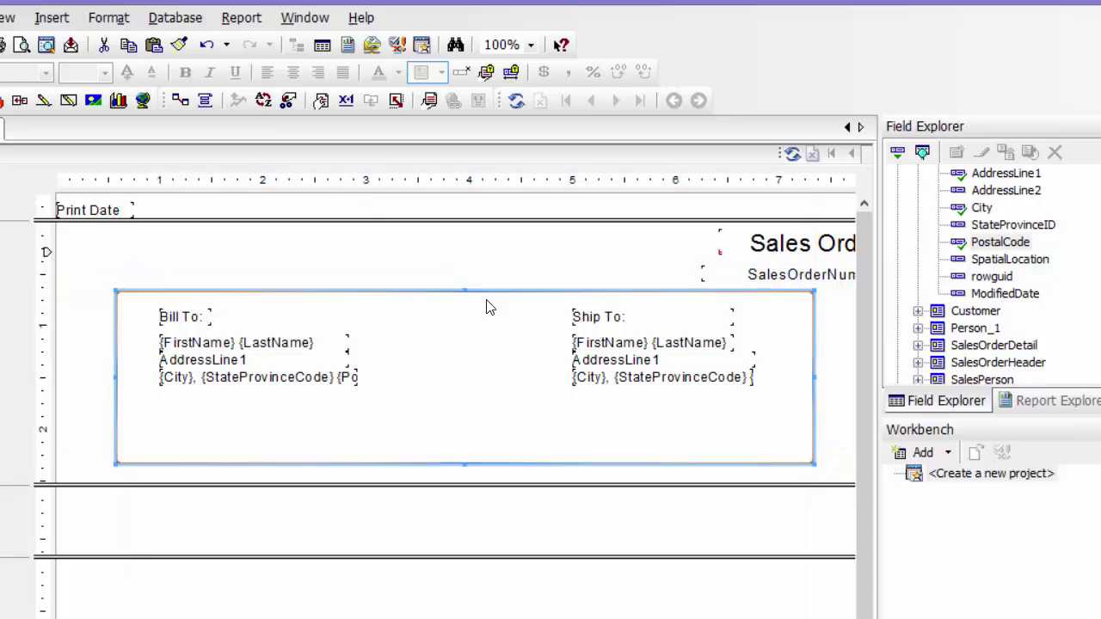